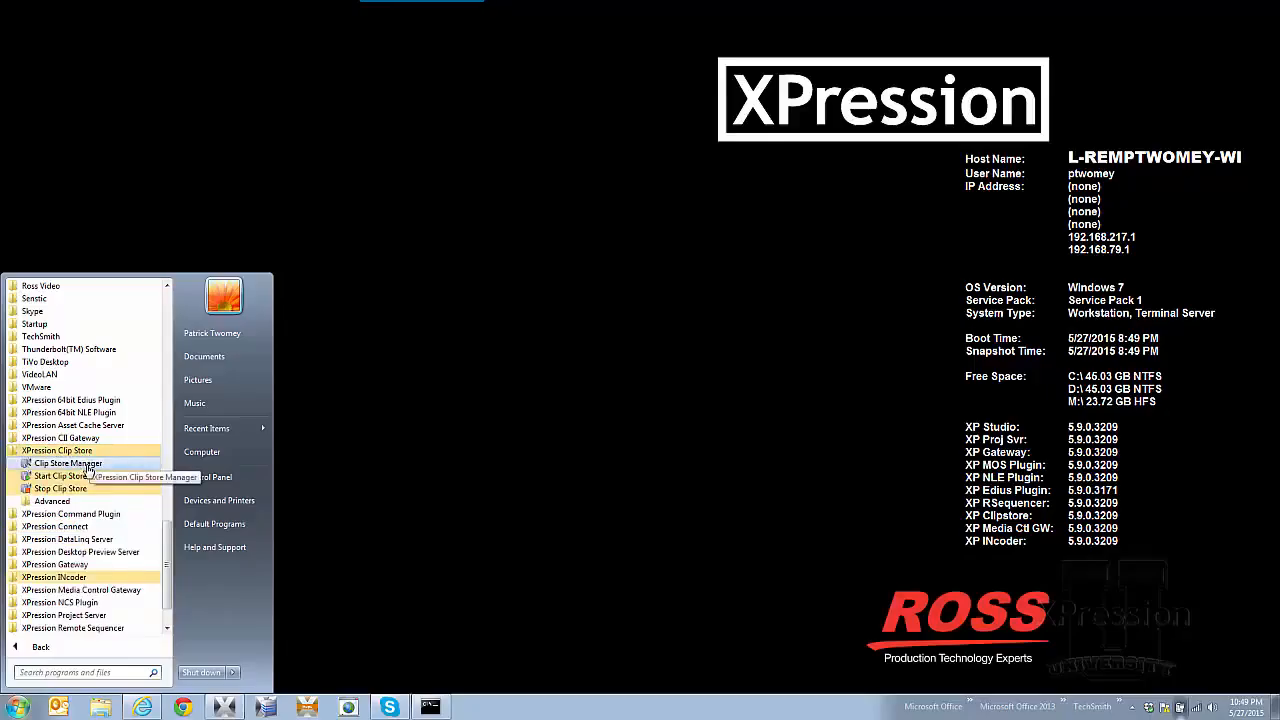
# Step: Launch XPression Clip Store Manager from the Start menu
pyautogui.click(88, 466)
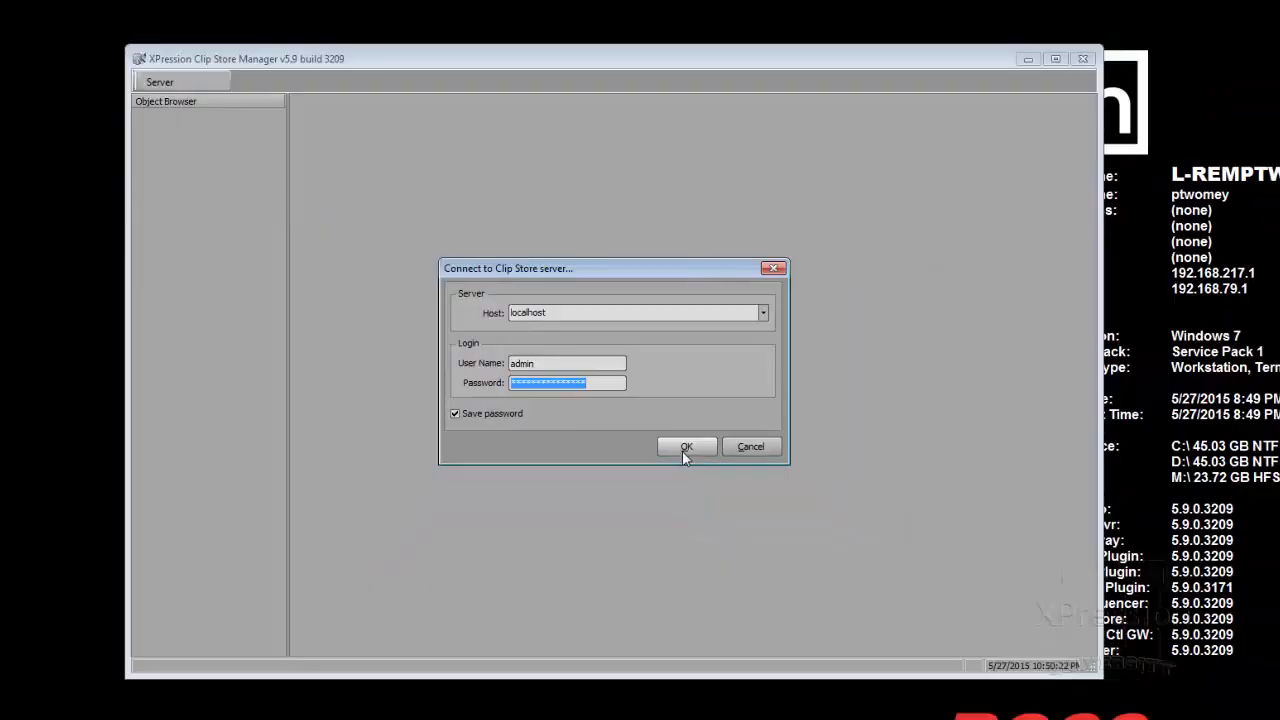
# Step: Connect to the Clip Store server on localhost with the saved login
pyautogui.click(690, 463)
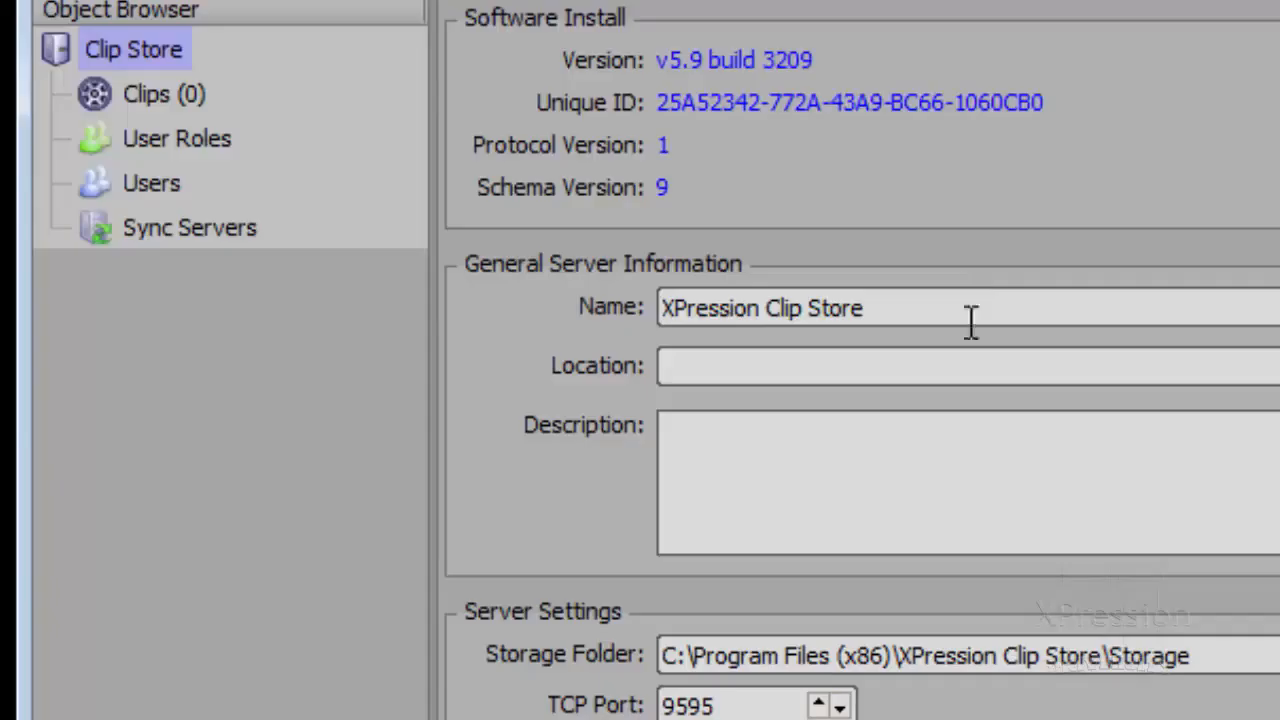
# Step: Enter location 'COntrol Room 1' and description 'Clip database' for the server
pyautogui.click(951, 355)
pyautogui.write('COntrol Room 1')
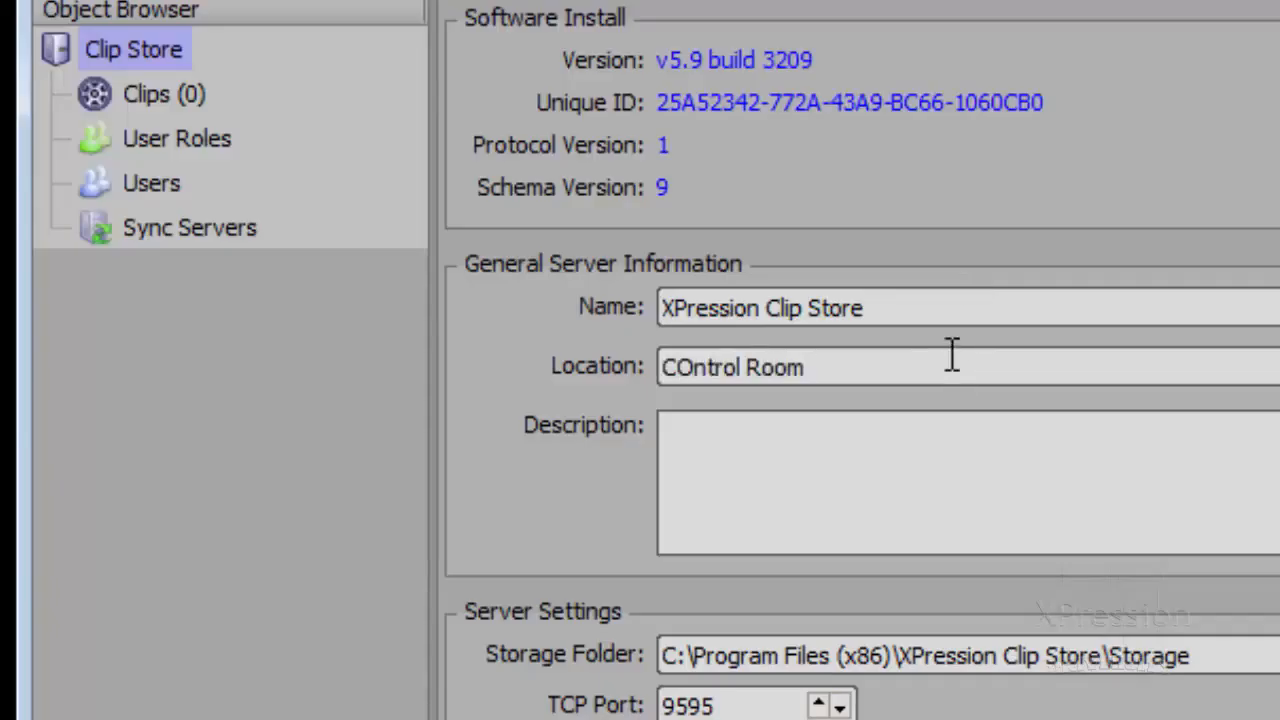
pyautogui.click(969, 454)
pyautogui.write('Clip S')
pyautogui.press('BackSpace')
pyautogui.write('database')
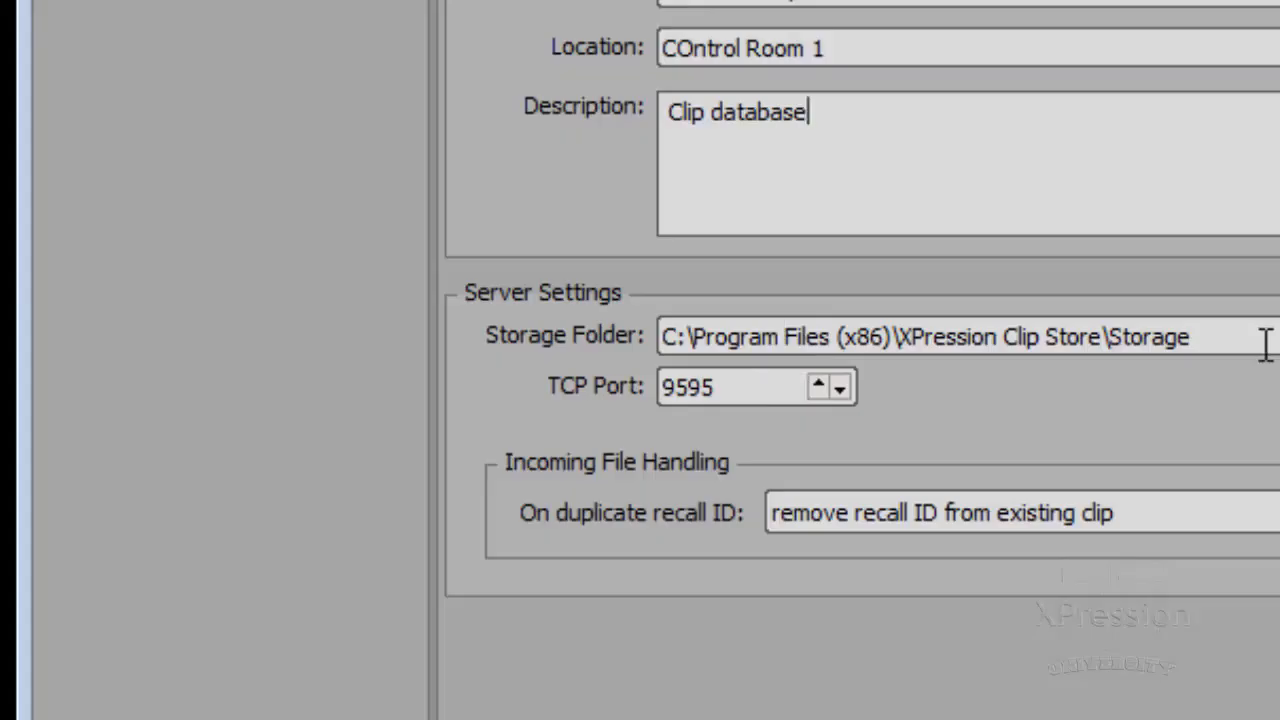
# Step: Change the storage folder to D:\Clips Store, keeping duplicate recall IDs removed from existing clips
pyautogui.moveTo(1265, 340); pyautogui.dragTo(471, 380)
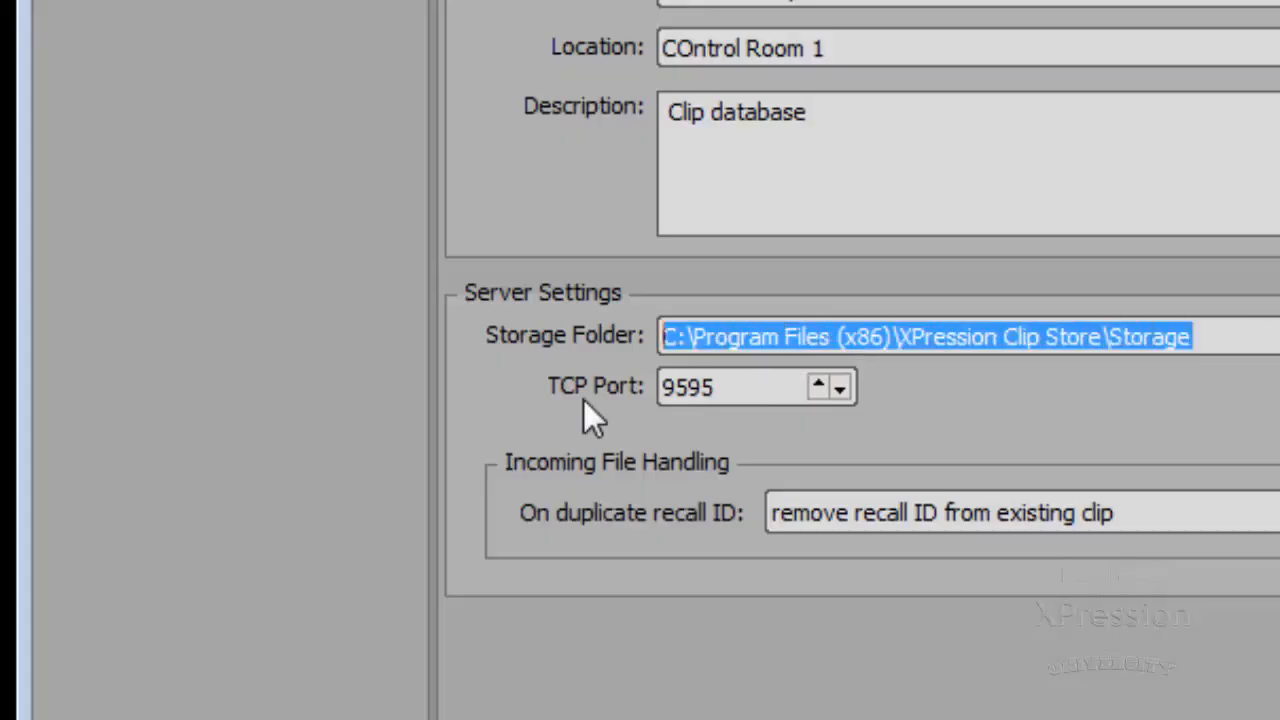
pyautogui.write('D:\\Clips')
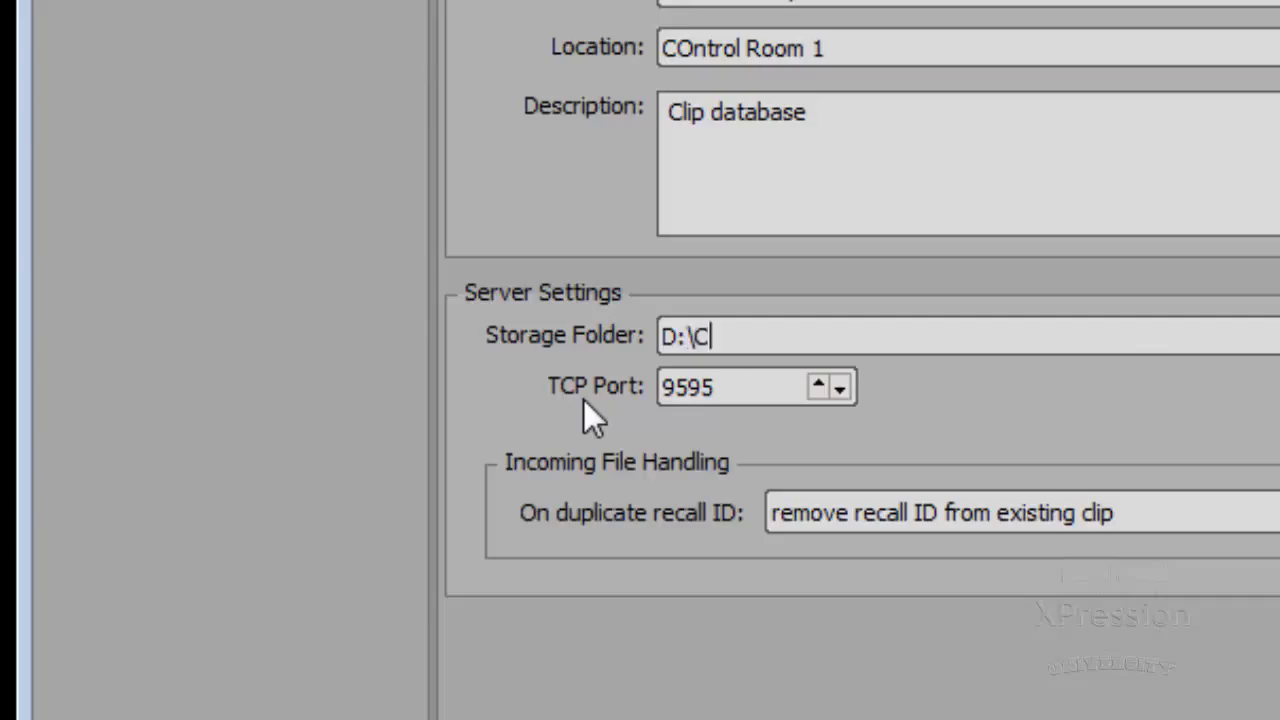
pyautogui.write(' Sotre')
pyautogui.press('BackSpace')
pyautogui.press('BackSpace')
pyautogui.press('BackSpace')
pyautogui.press('BackSpace')
pyautogui.write('tore')
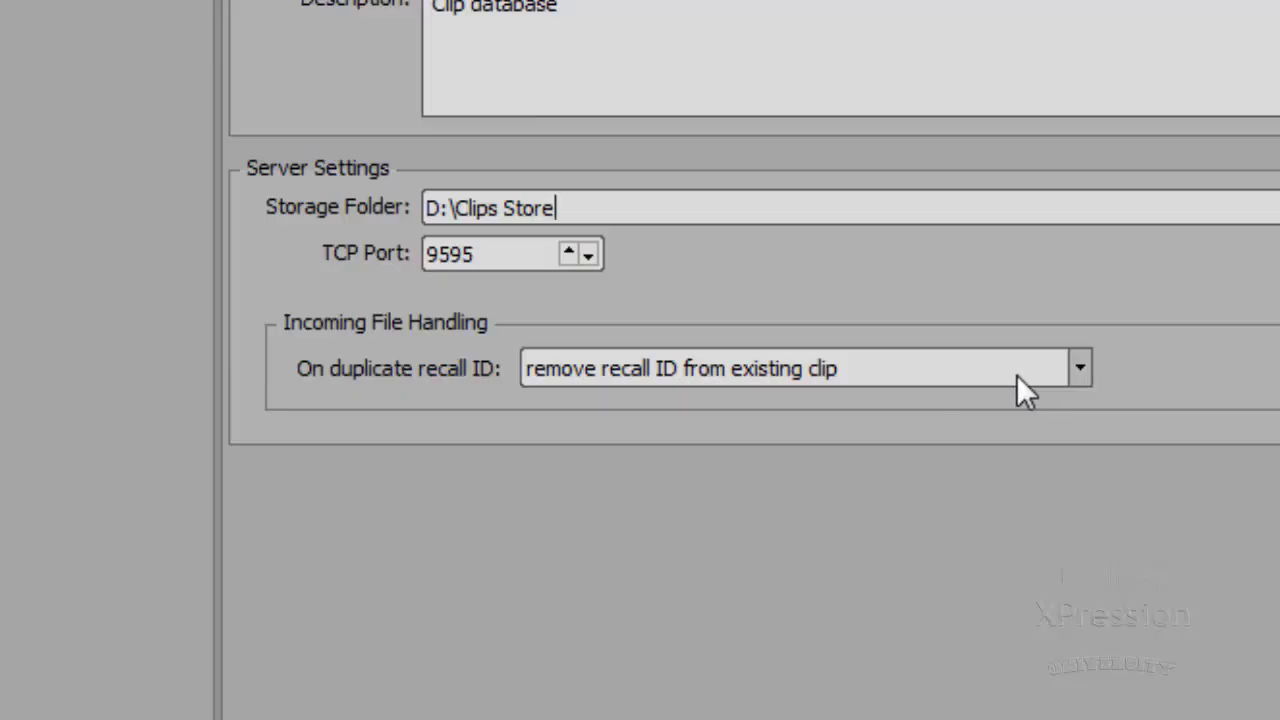
pyautogui.click(937, 363)
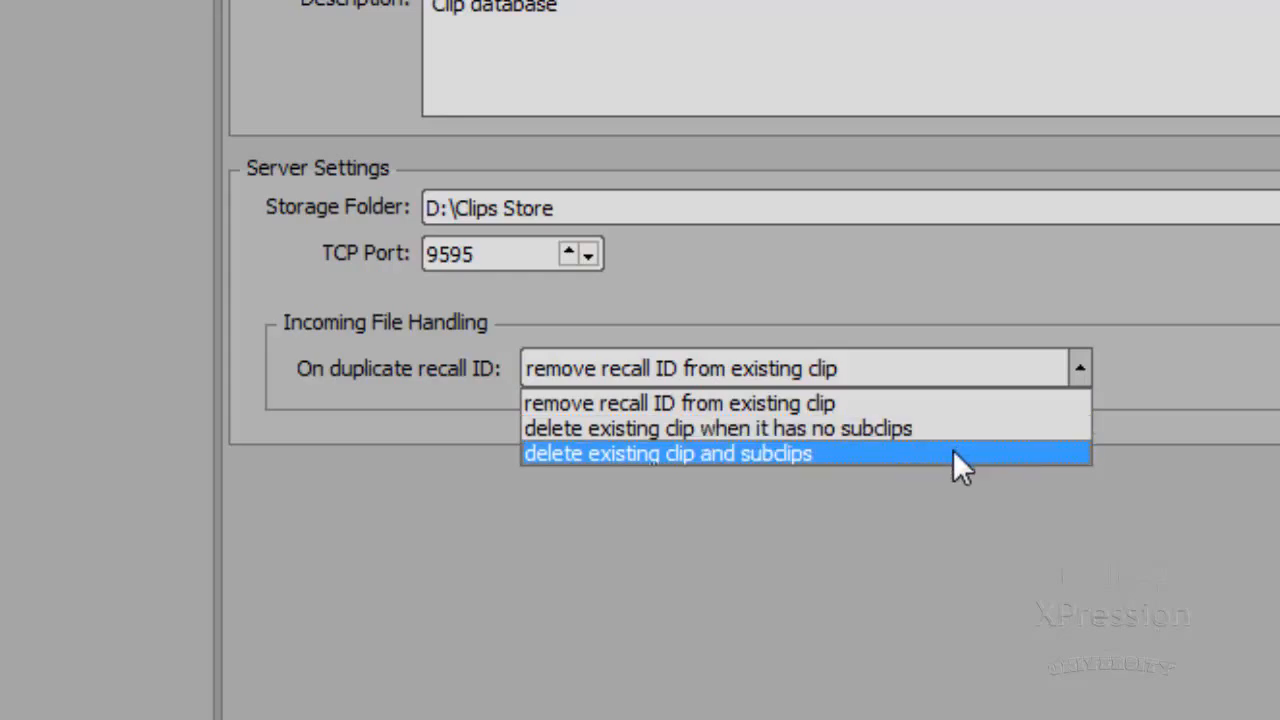
pyautogui.click(978, 403)
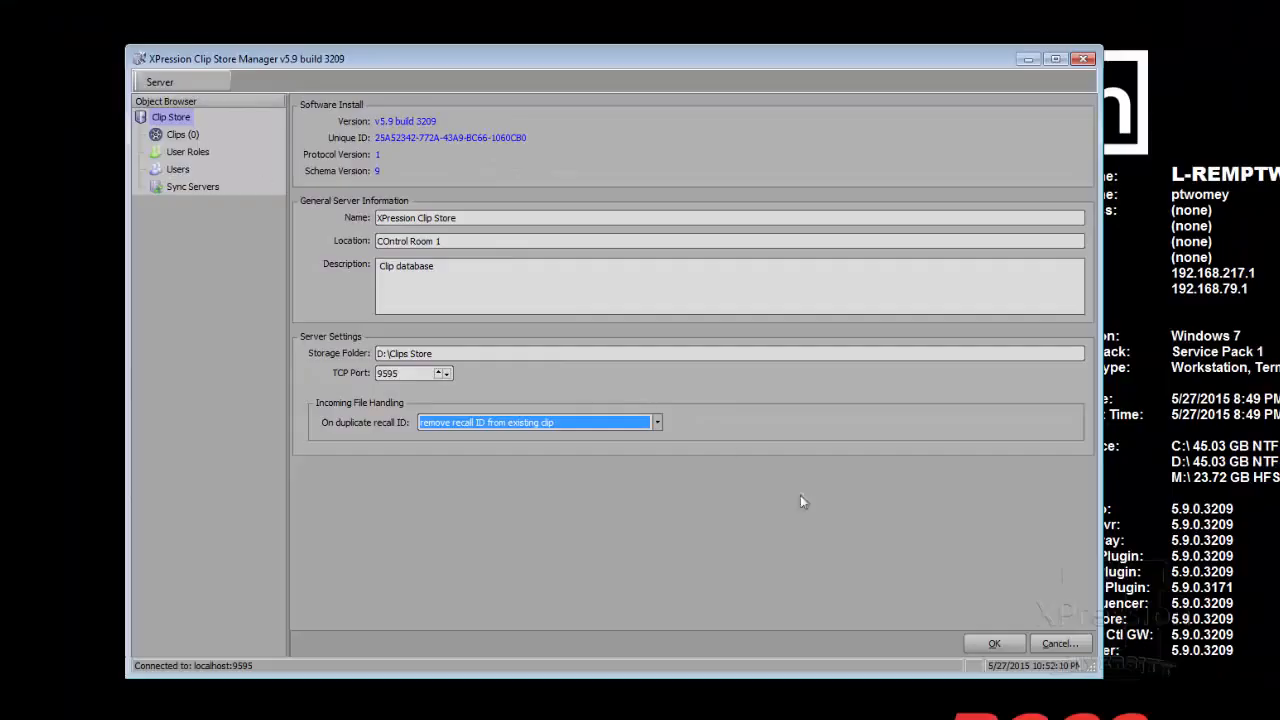
# Step: Apply the server settings and accept the move-content and restart-service warnings
pyautogui.click(1004, 640)
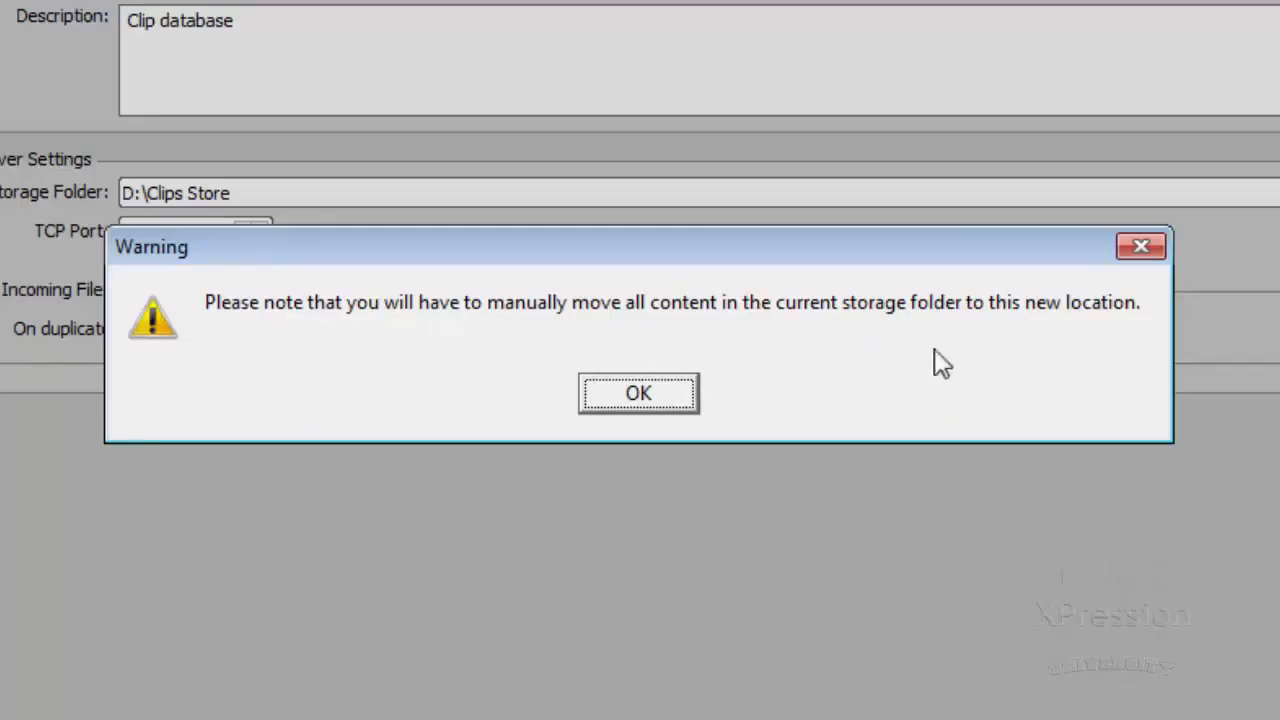
pyautogui.click(640, 394)
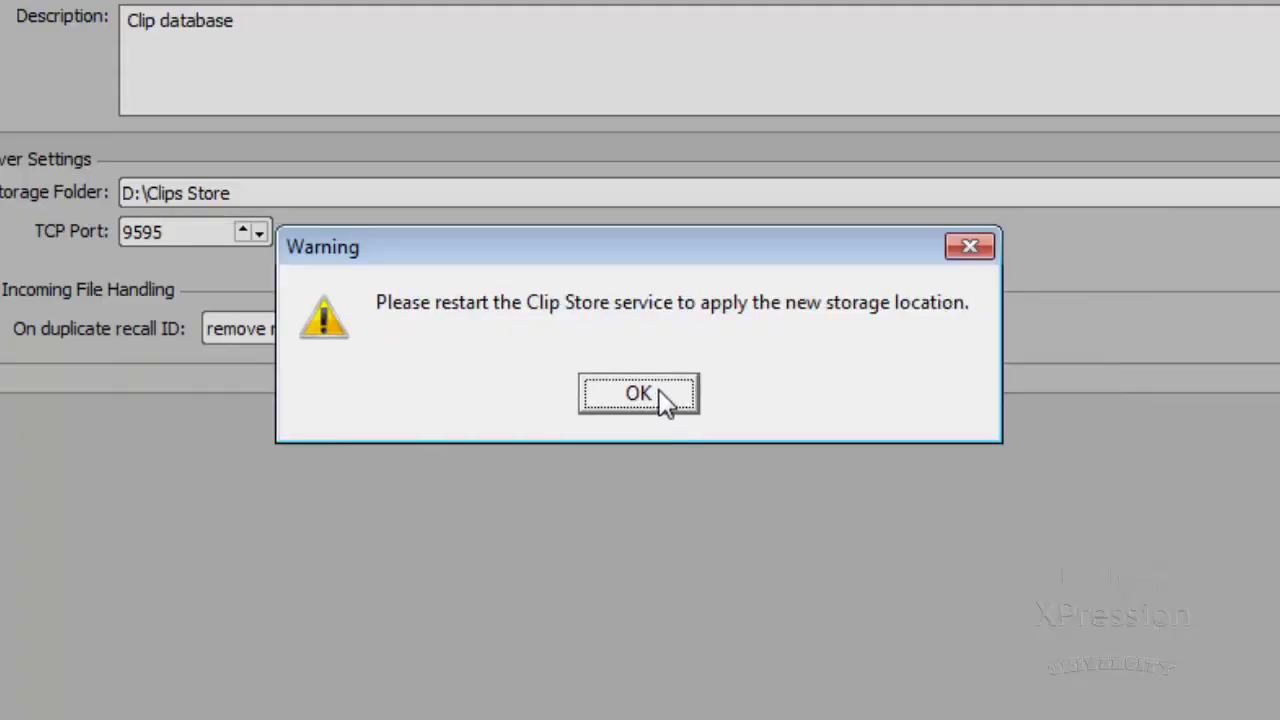
pyautogui.click(665, 401)
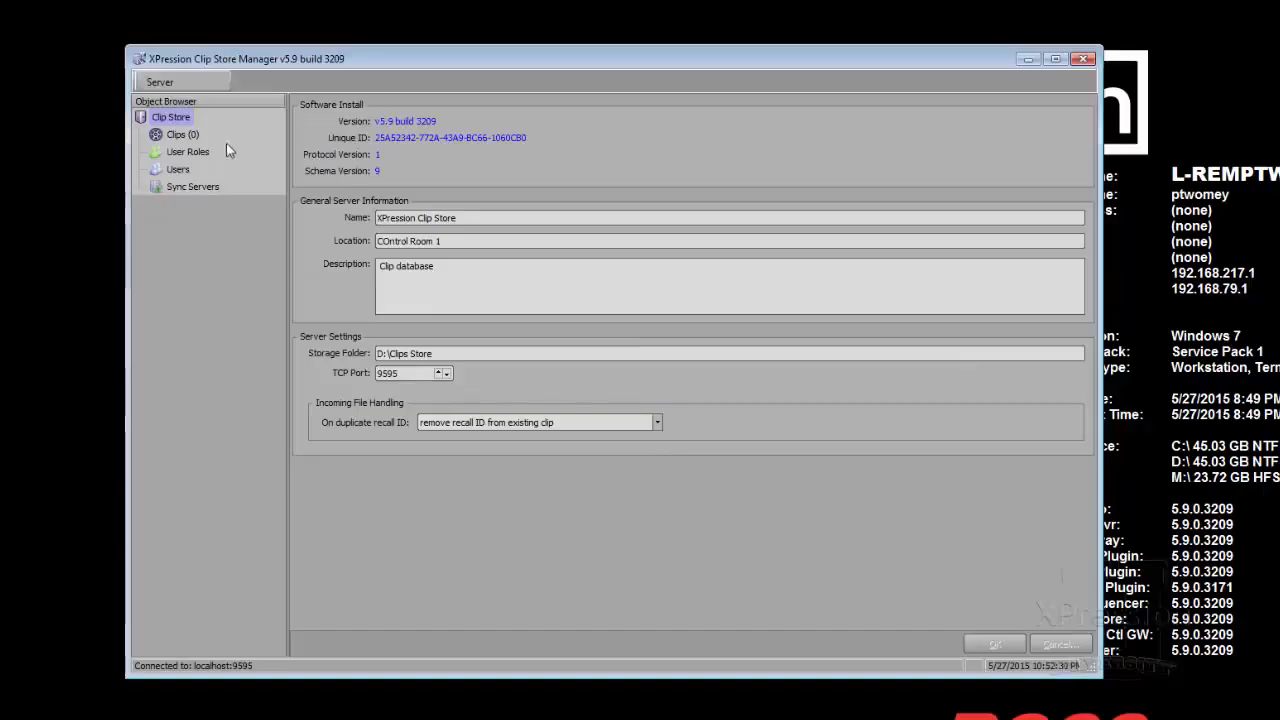
# Step: Show the User Roles list in the Object Browser
pyautogui.click(179, 136)
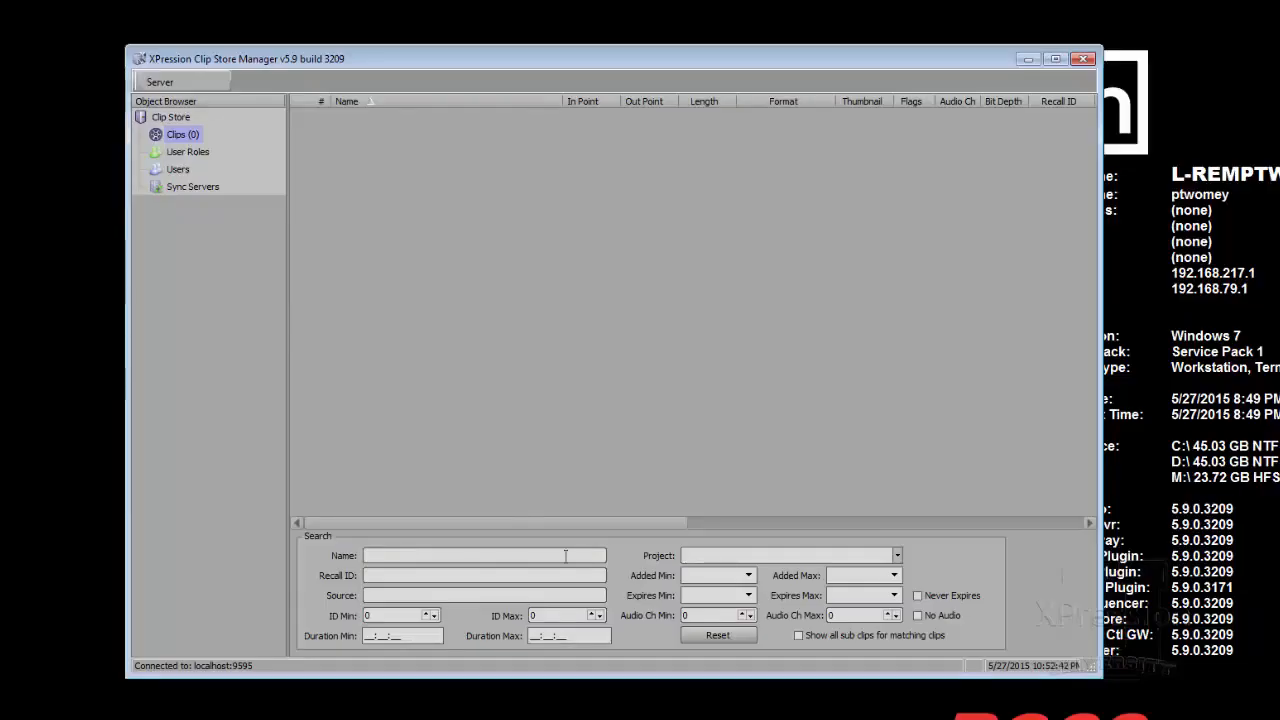
pyautogui.click(184, 153)
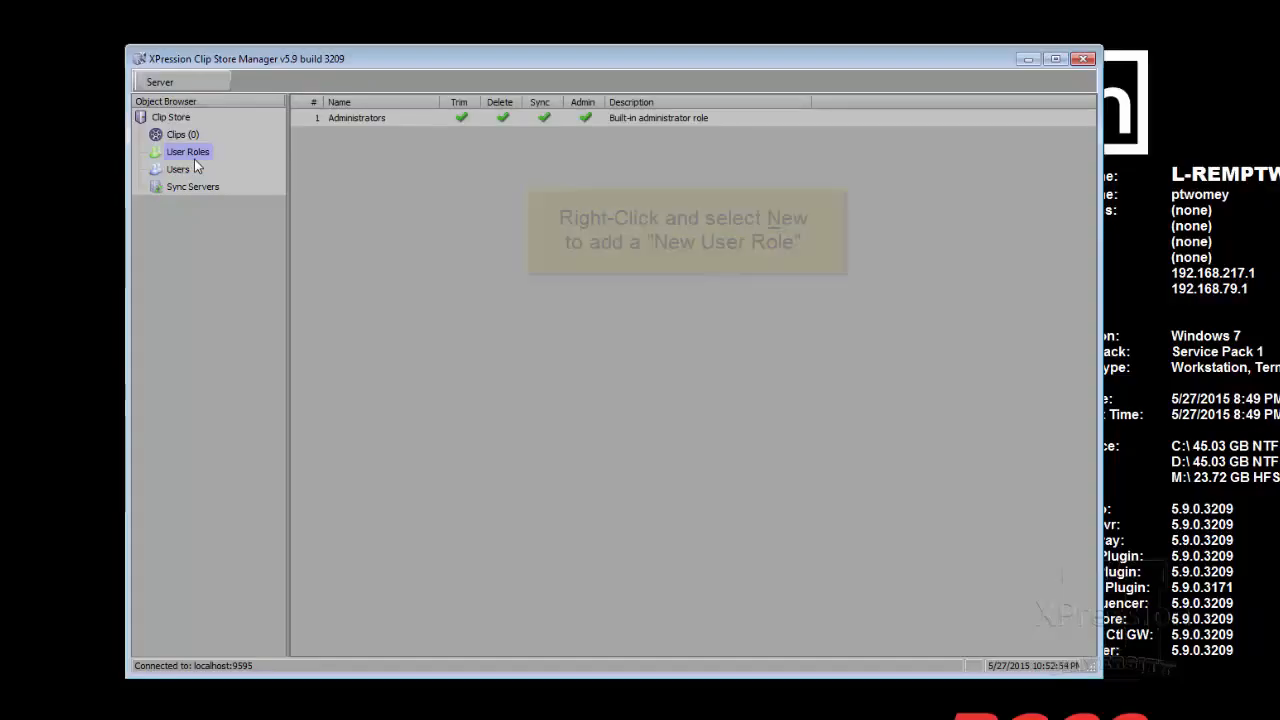
# Step: Create role 'Operator', described 'Clips Operators', with Trim, Delete and Sync rights
pyautogui.rightClick(360, 170)
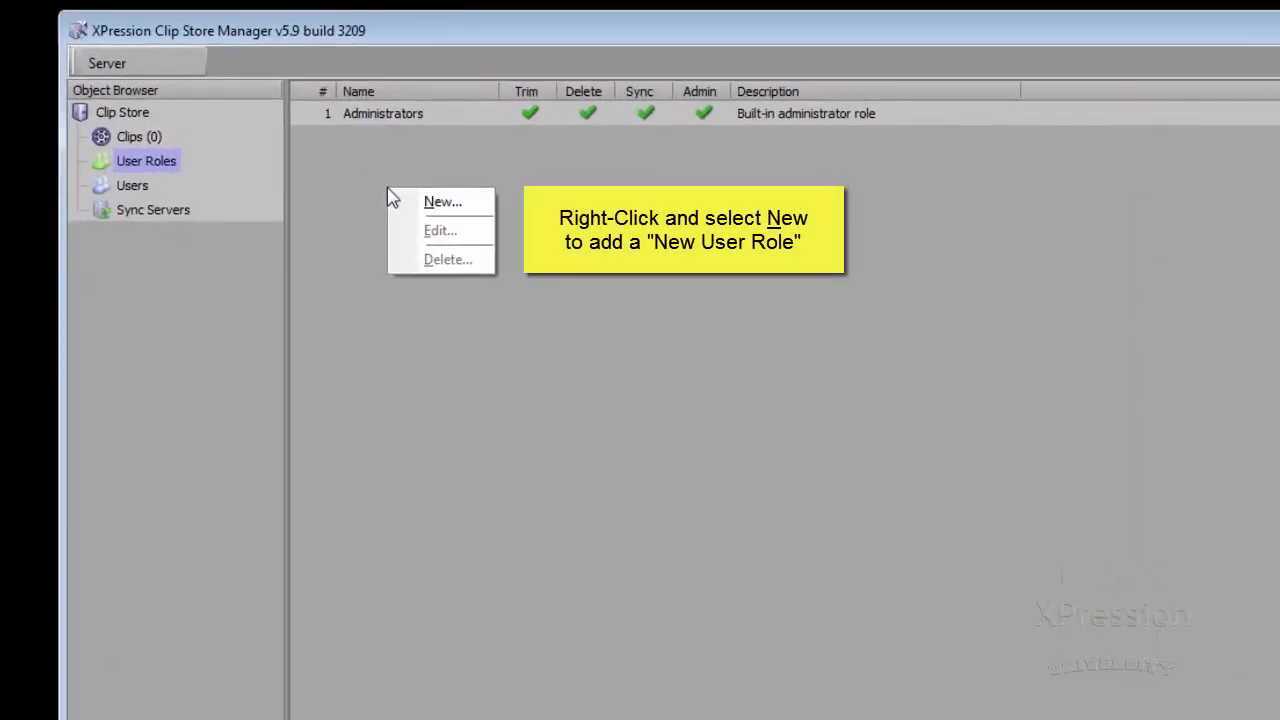
pyautogui.click(450, 204)
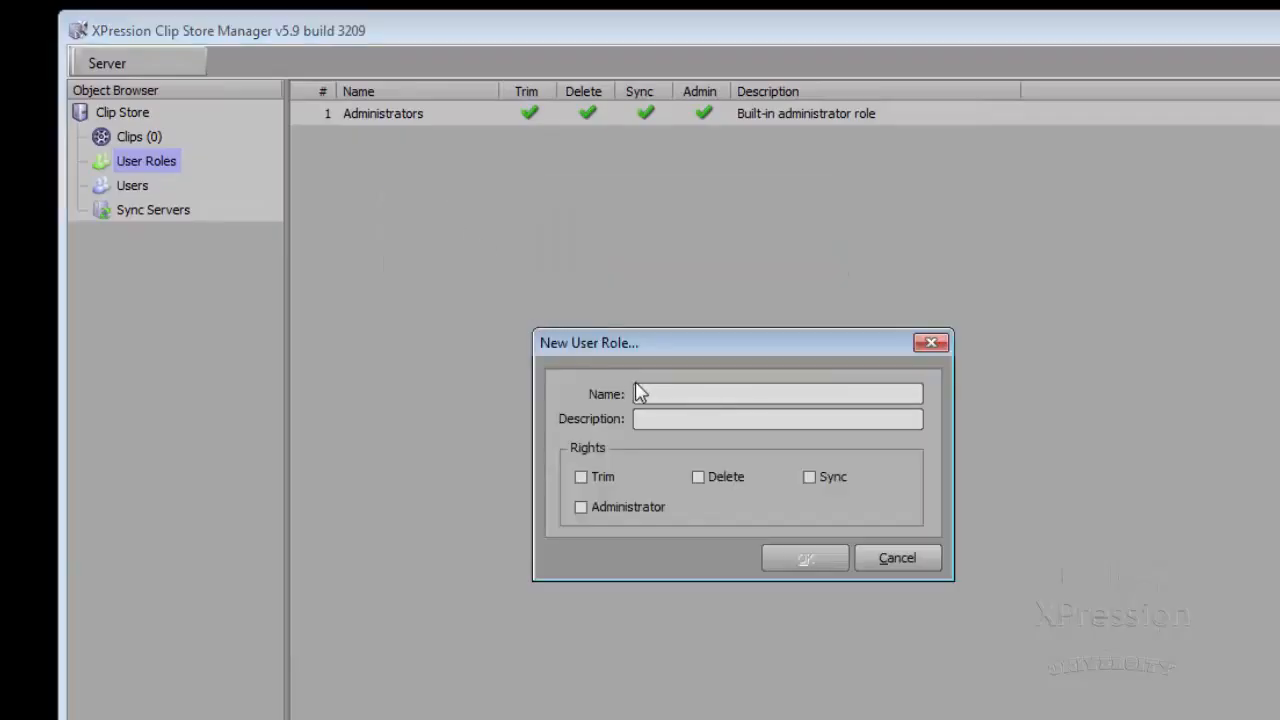
pyautogui.write('Operator')
pyautogui.click(687, 418)
pyautogui.write('Clips Operators')
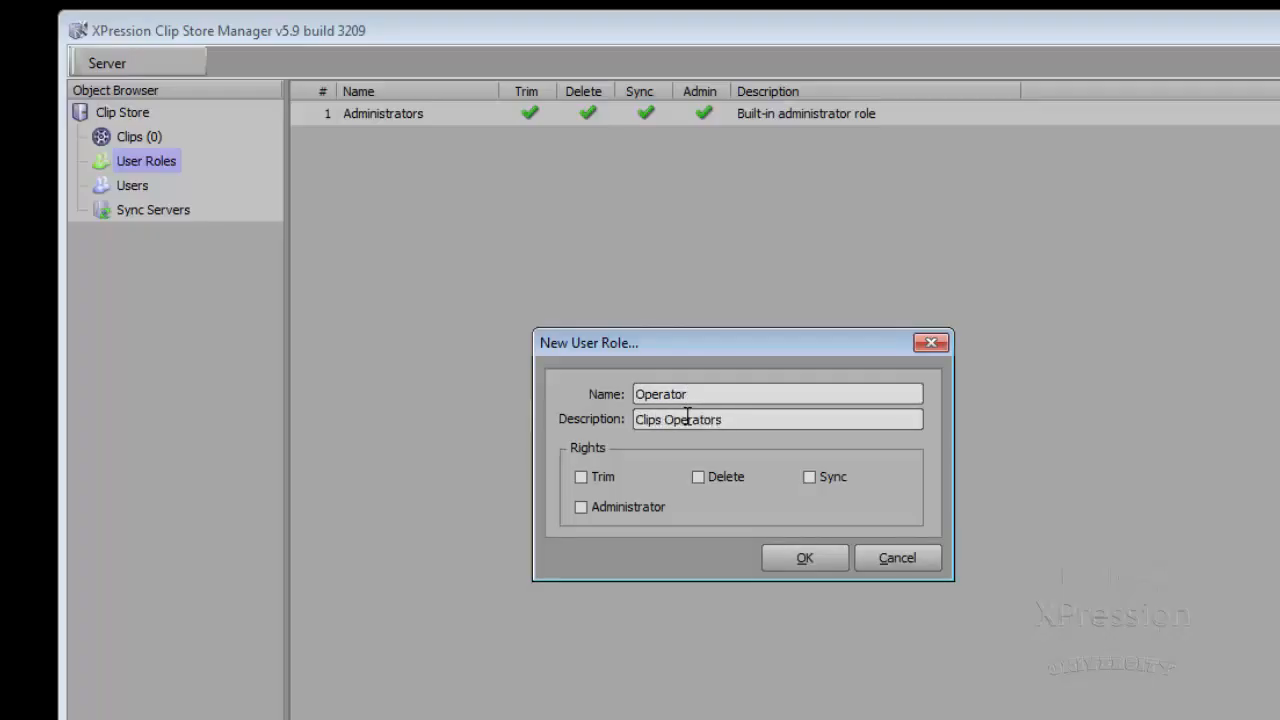
pyautogui.click(606, 477)
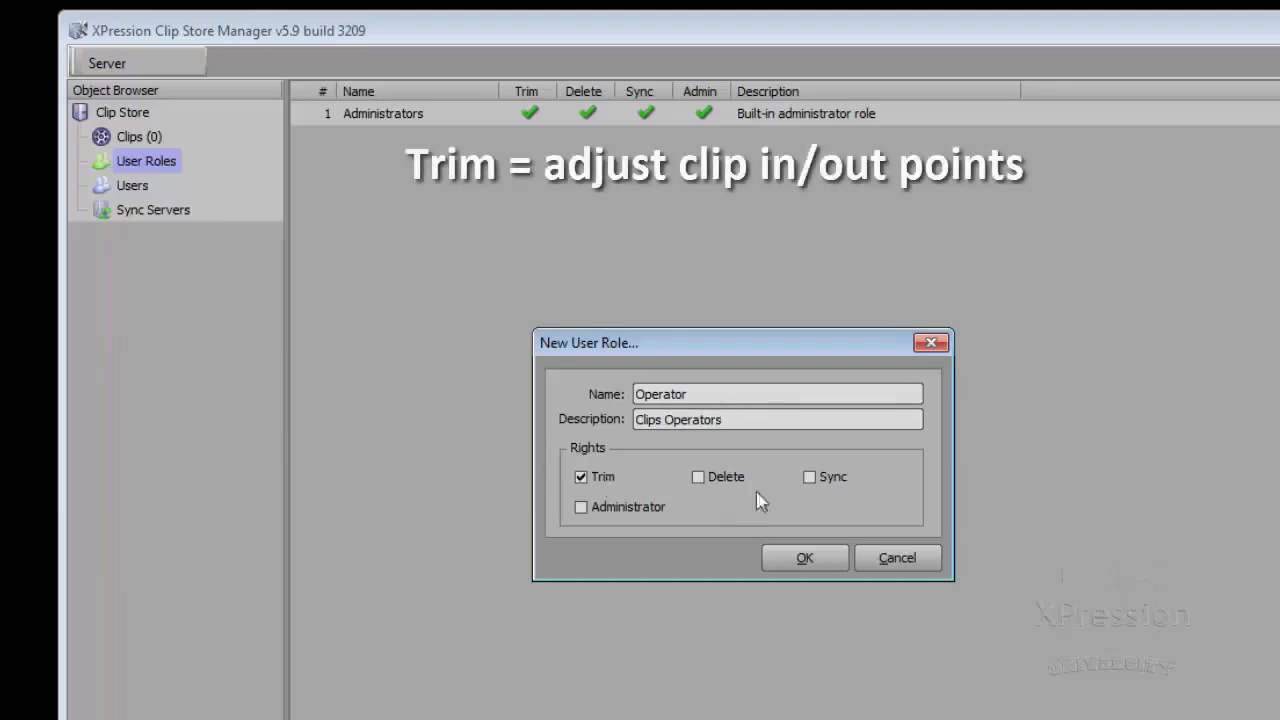
pyautogui.click(705, 479)
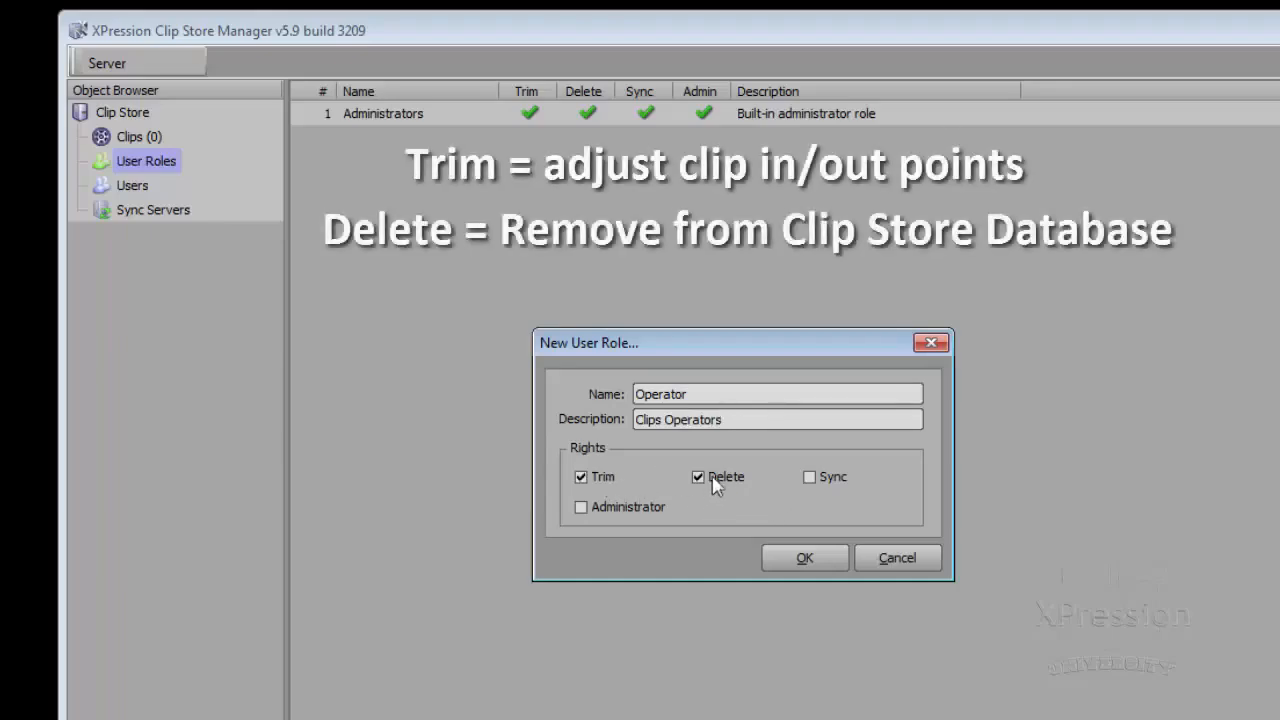
pyautogui.click(813, 482)
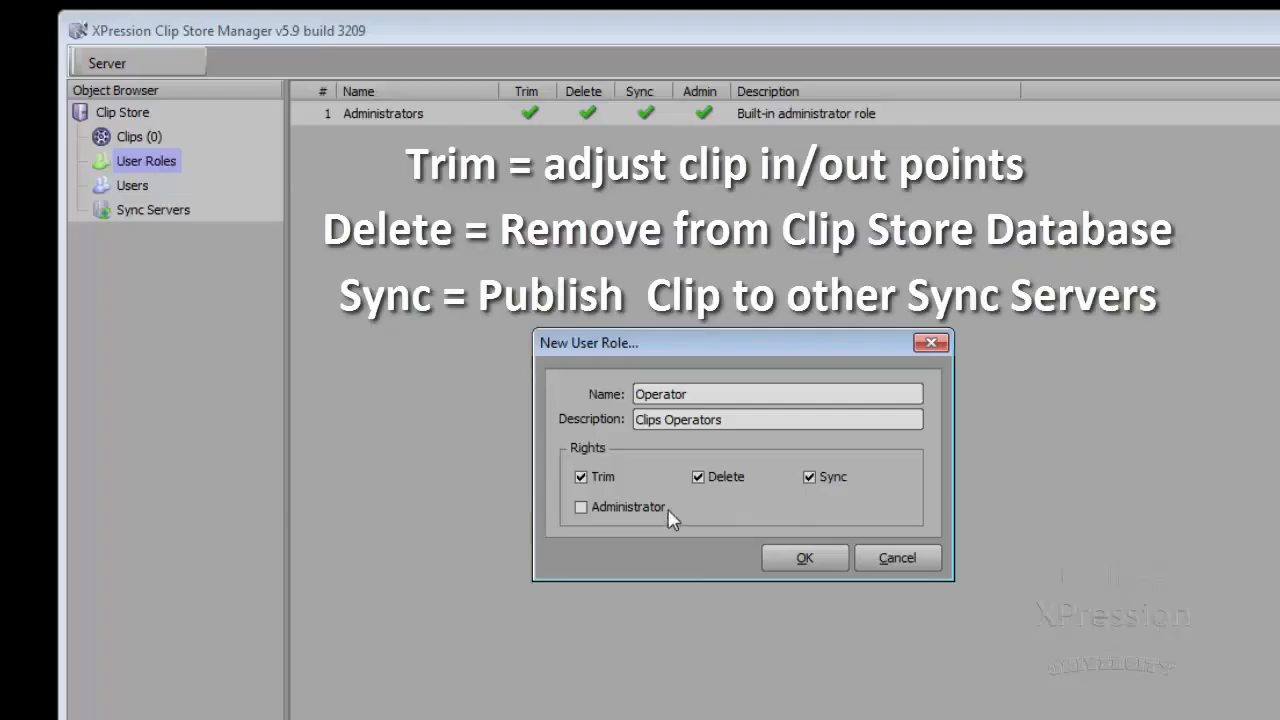
pyautogui.click(803, 560)
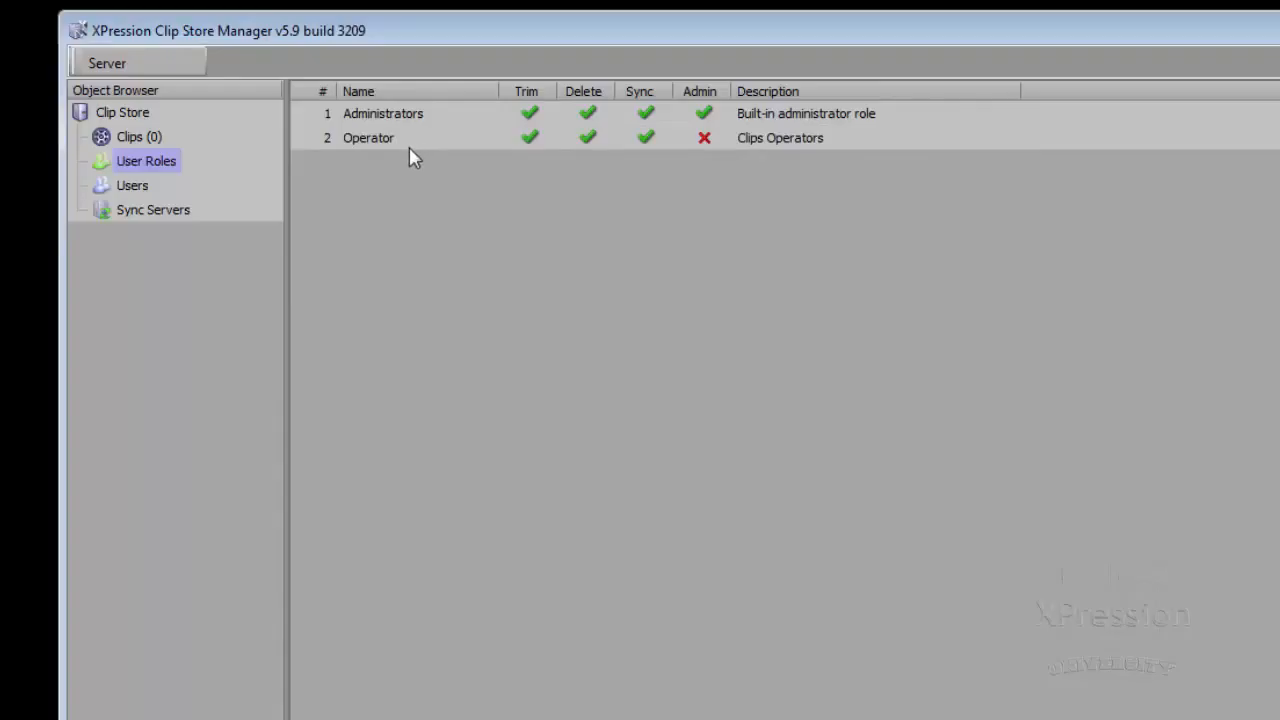
# Step: Start a new user, entering the login, password twice, first name and e-mail address
pyautogui.click(133, 186)
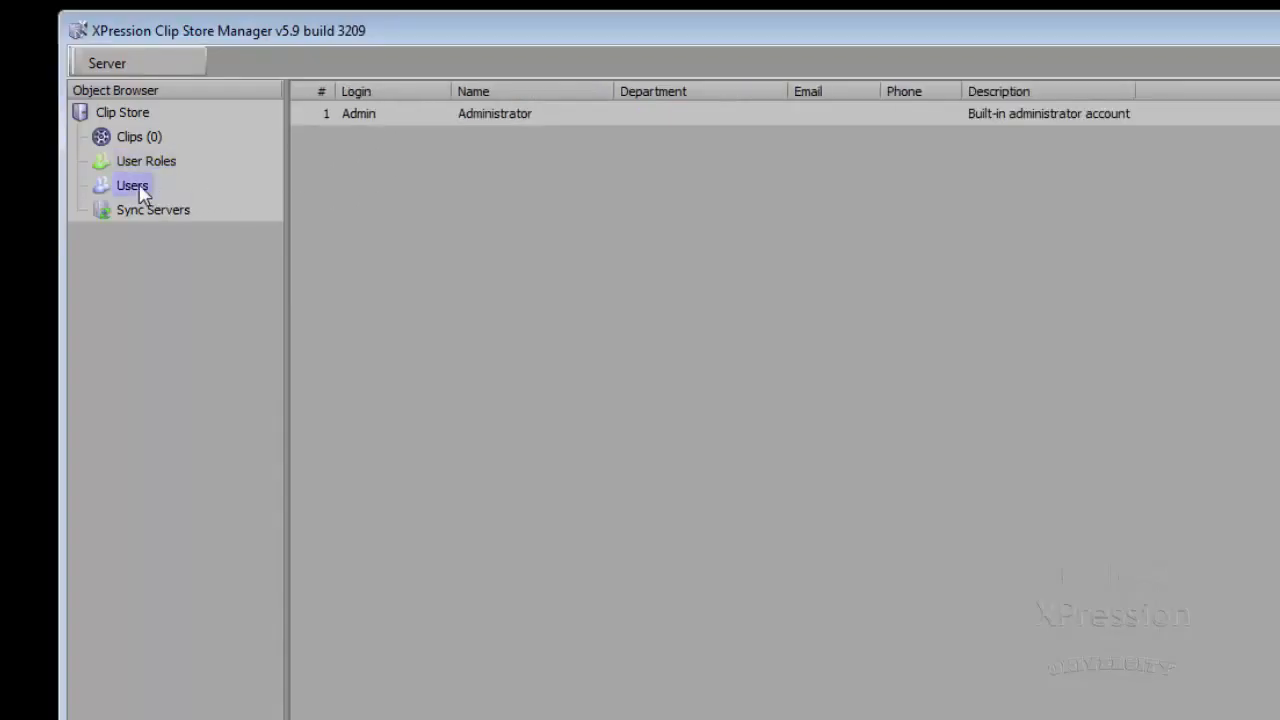
pyautogui.rightClick(411, 182)
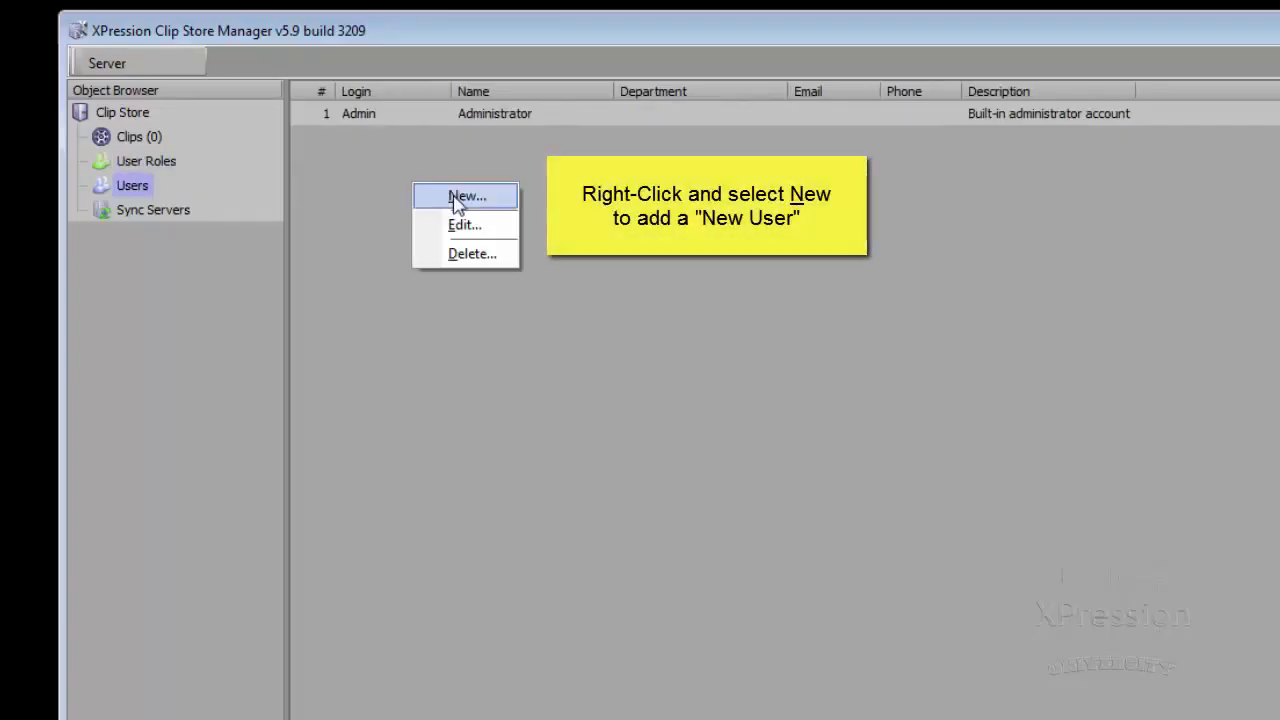
pyautogui.click(466, 196)
pyautogui.press('Tab')
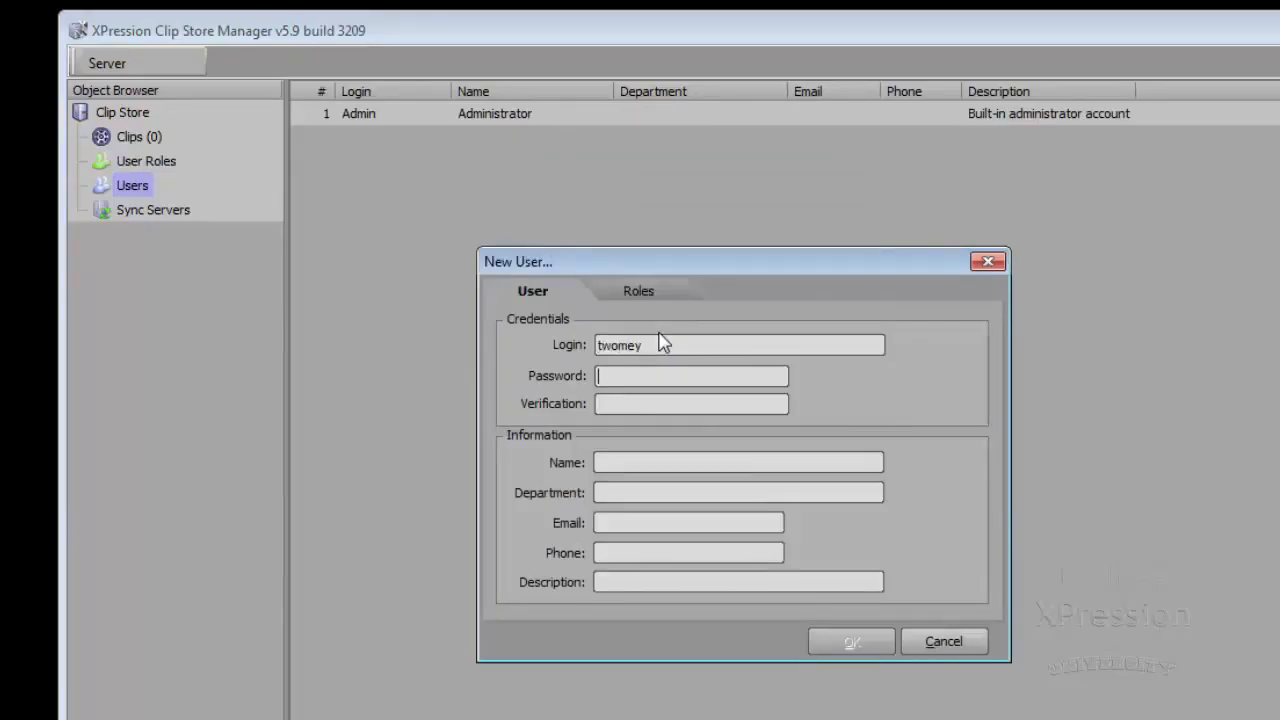
pyautogui.press('Tab')
pyautogui.press('Tab')
pyautogui.press('Tab')
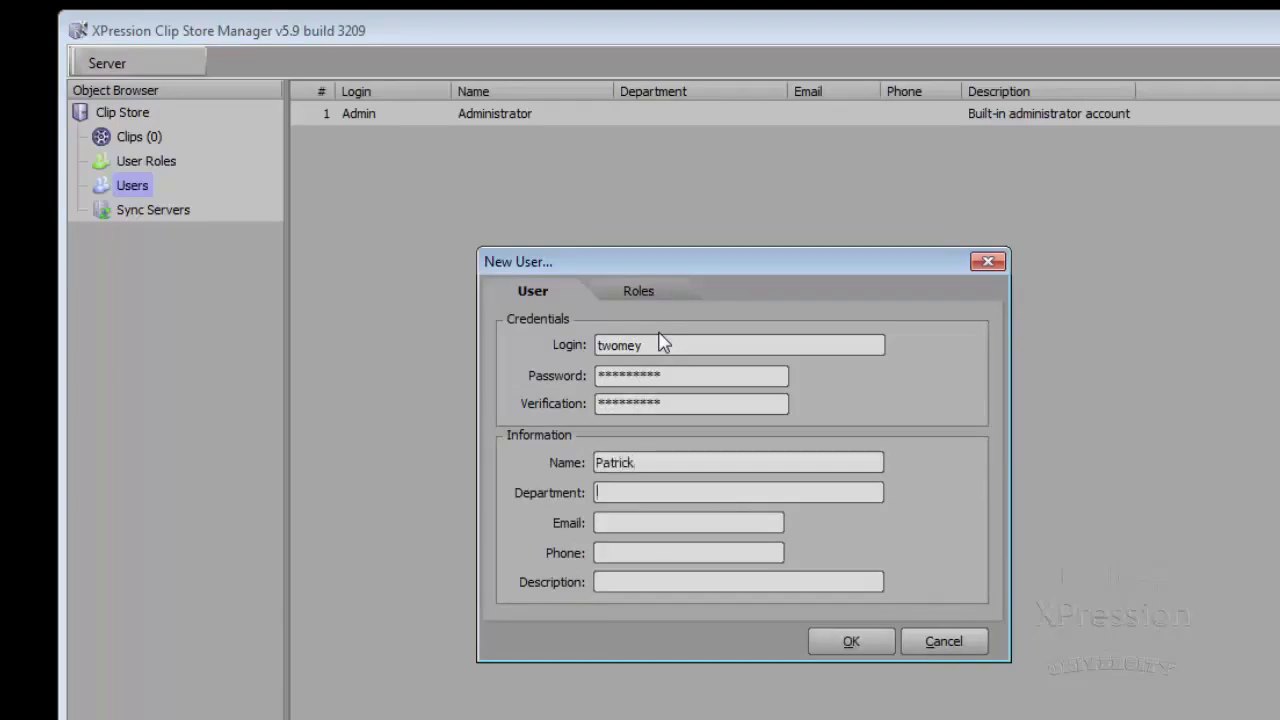
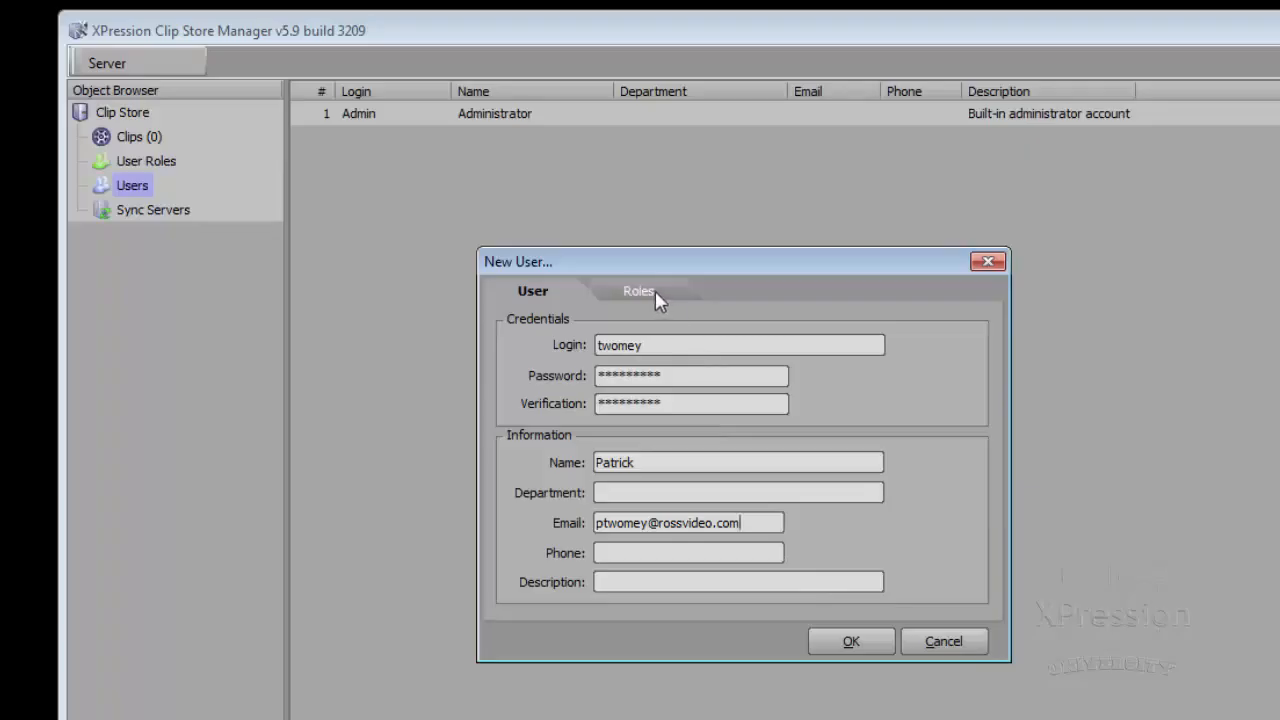
# Step: Assign the Operator role to the new user and create it
pyautogui.click(656, 291)
pyautogui.click(537, 371)
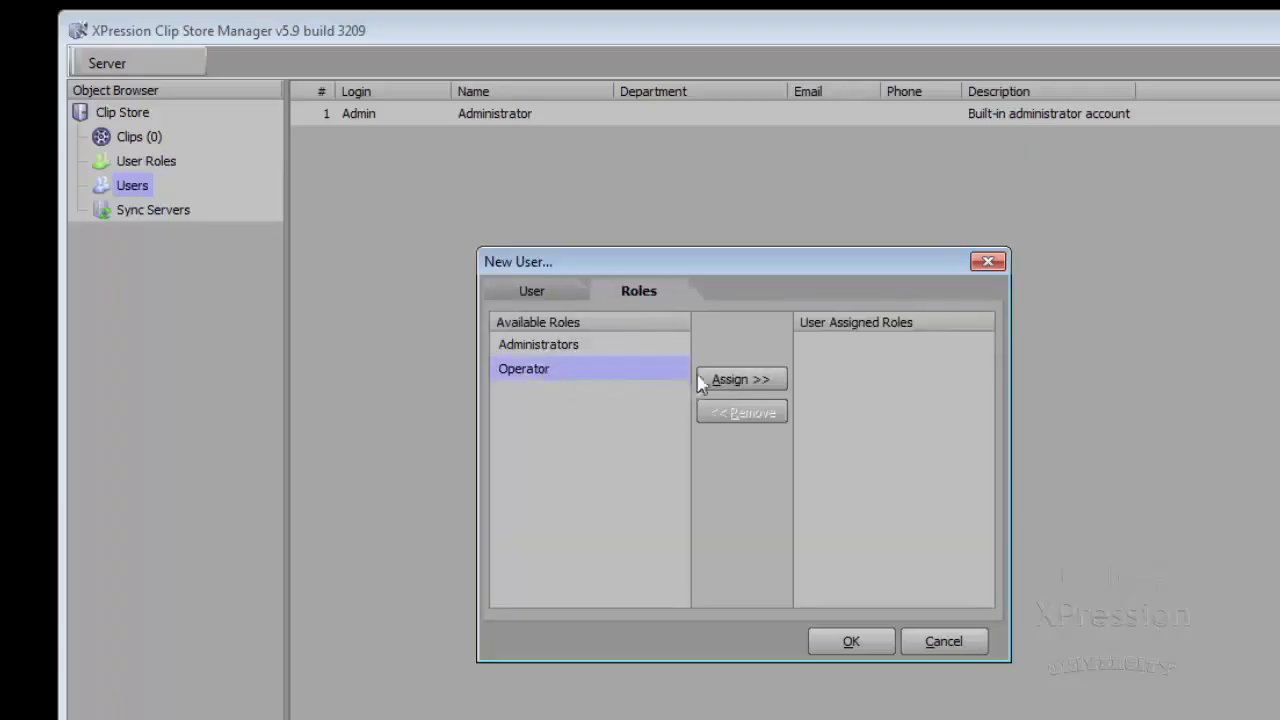
pyautogui.click(728, 382)
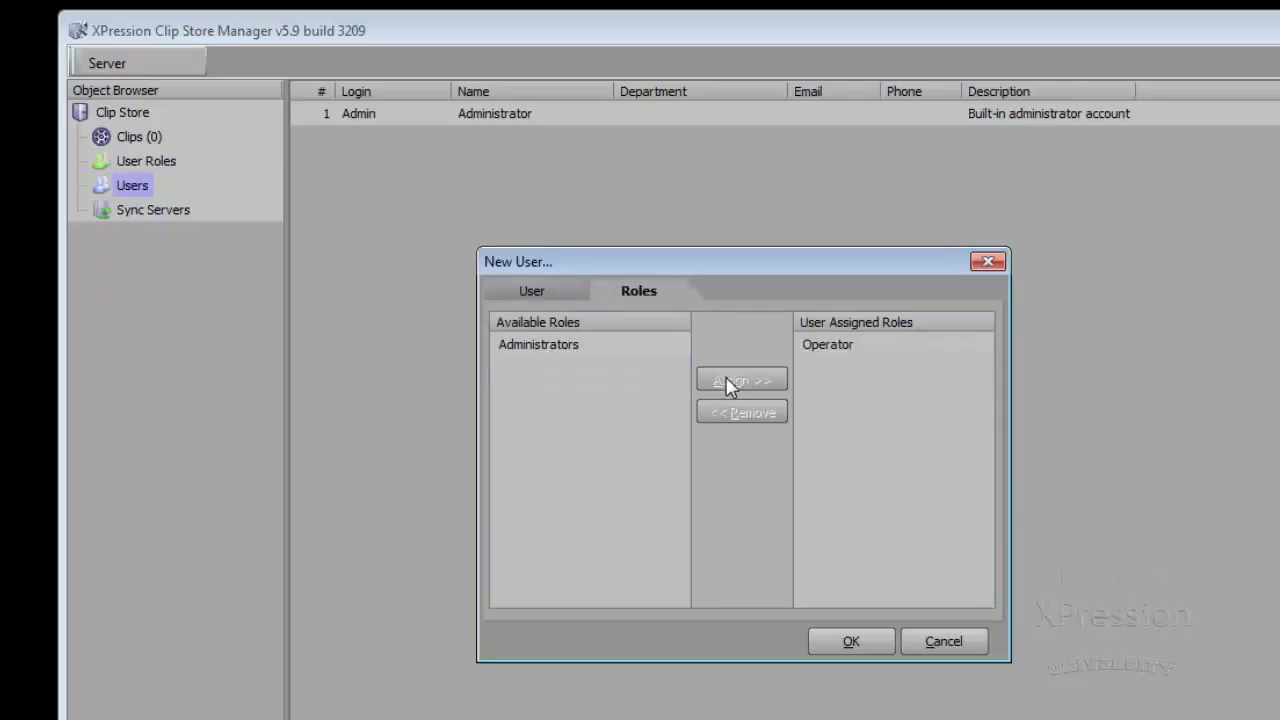
pyautogui.click(851, 642)
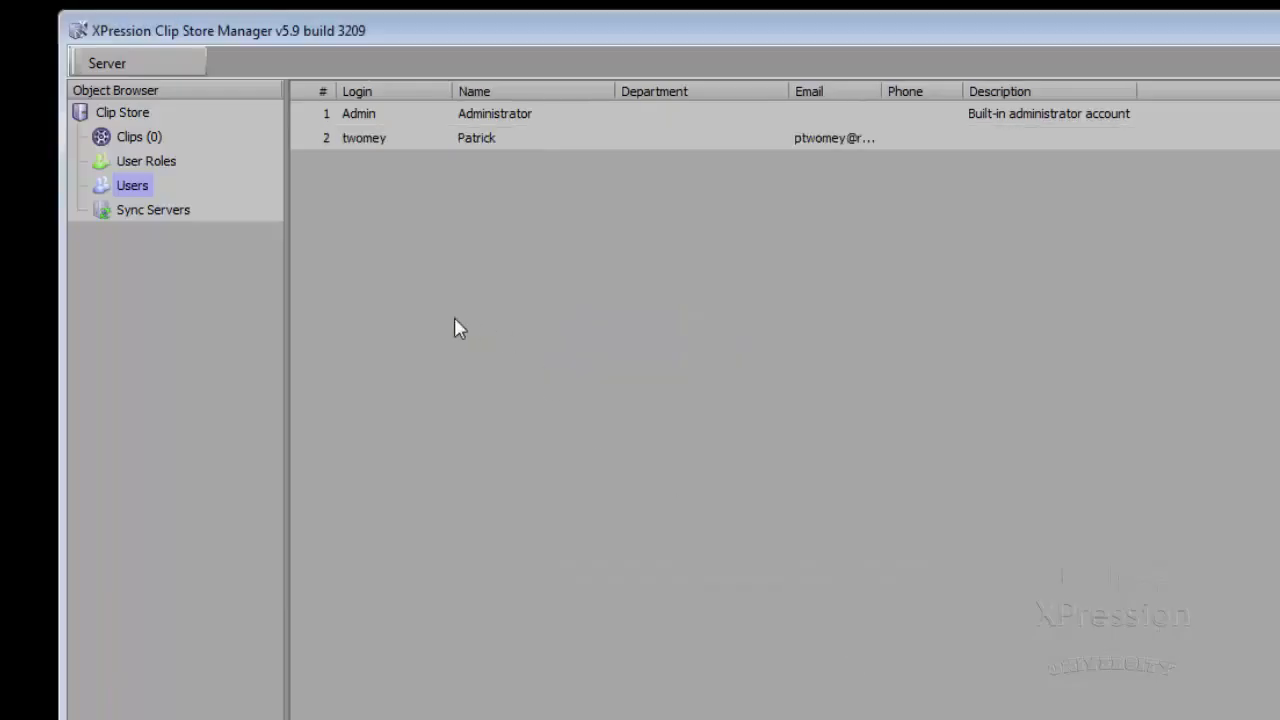
# Step: Add a new sync server named 'XPression CLips 2' at host 192.168.1.219
pyautogui.click(170, 219)
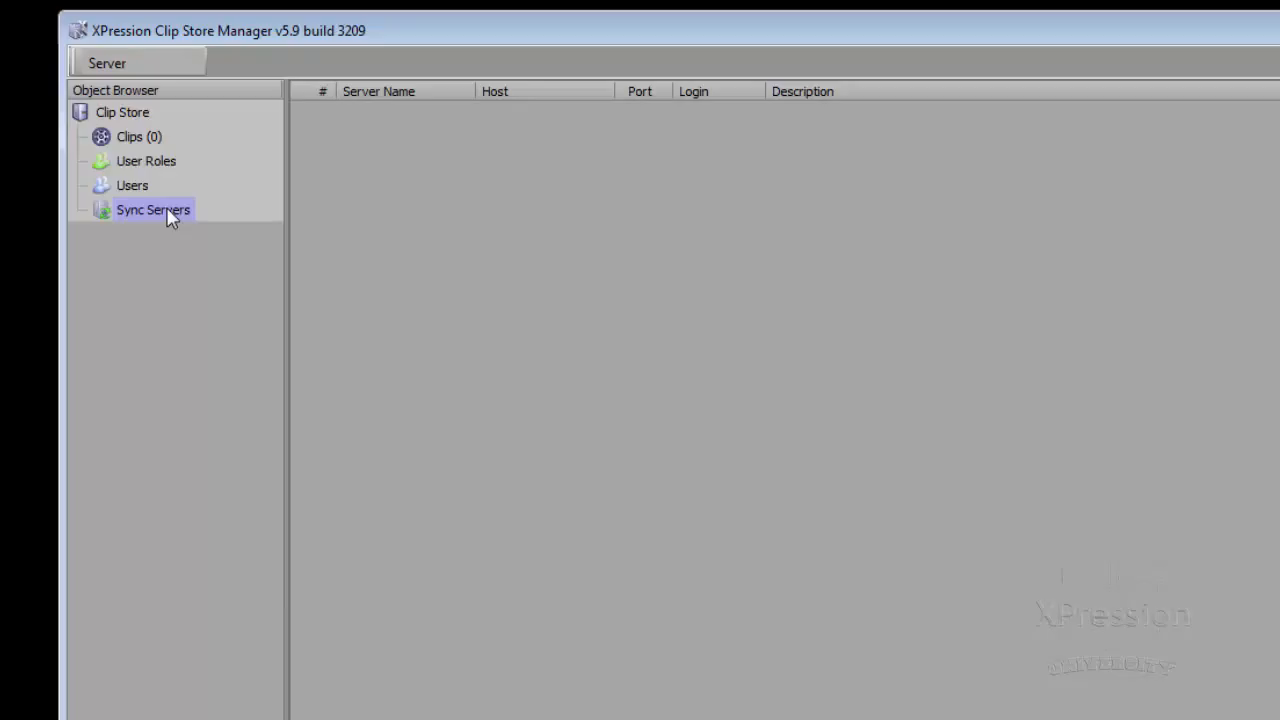
pyautogui.rightClick(424, 240)
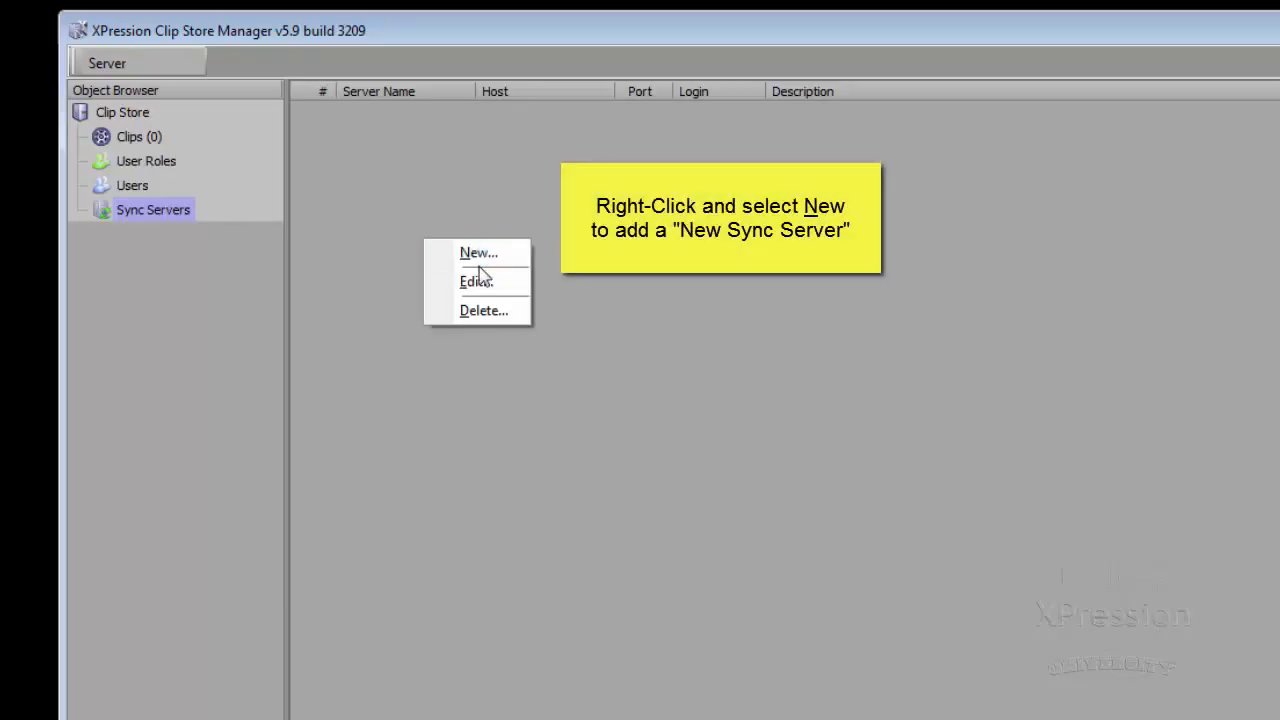
pyautogui.click(482, 256)
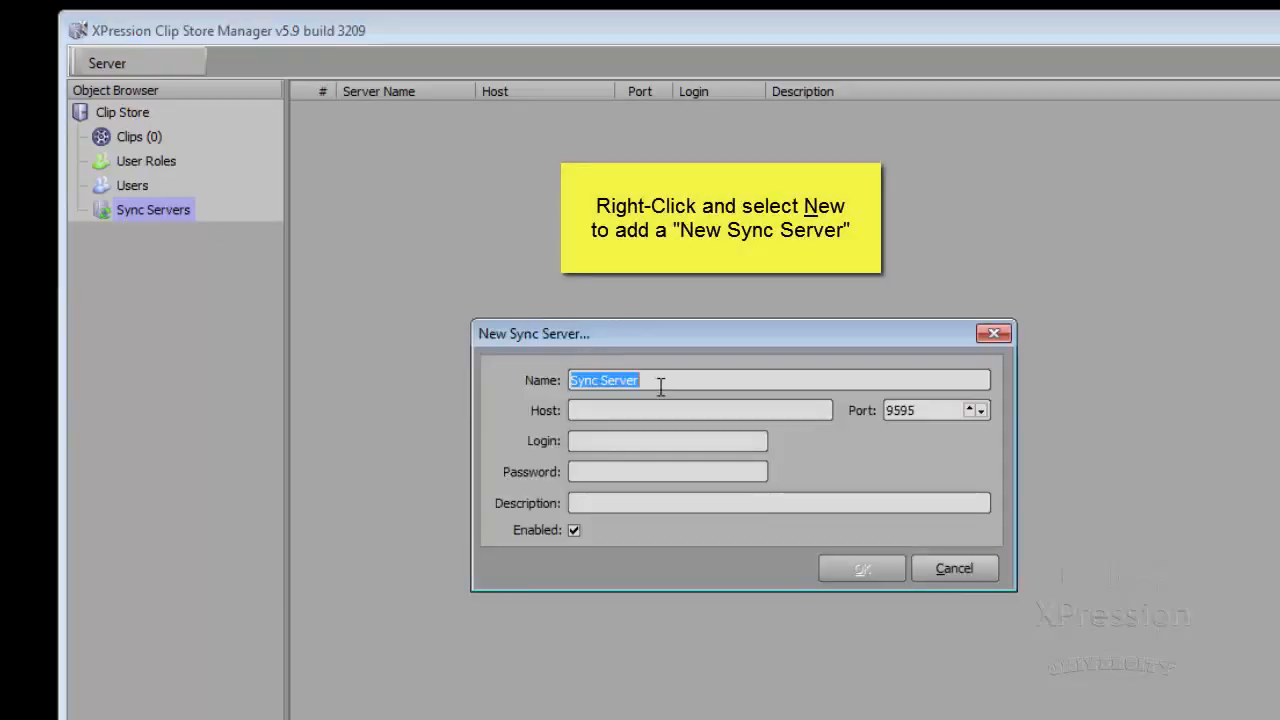
pyautogui.write('XPre')
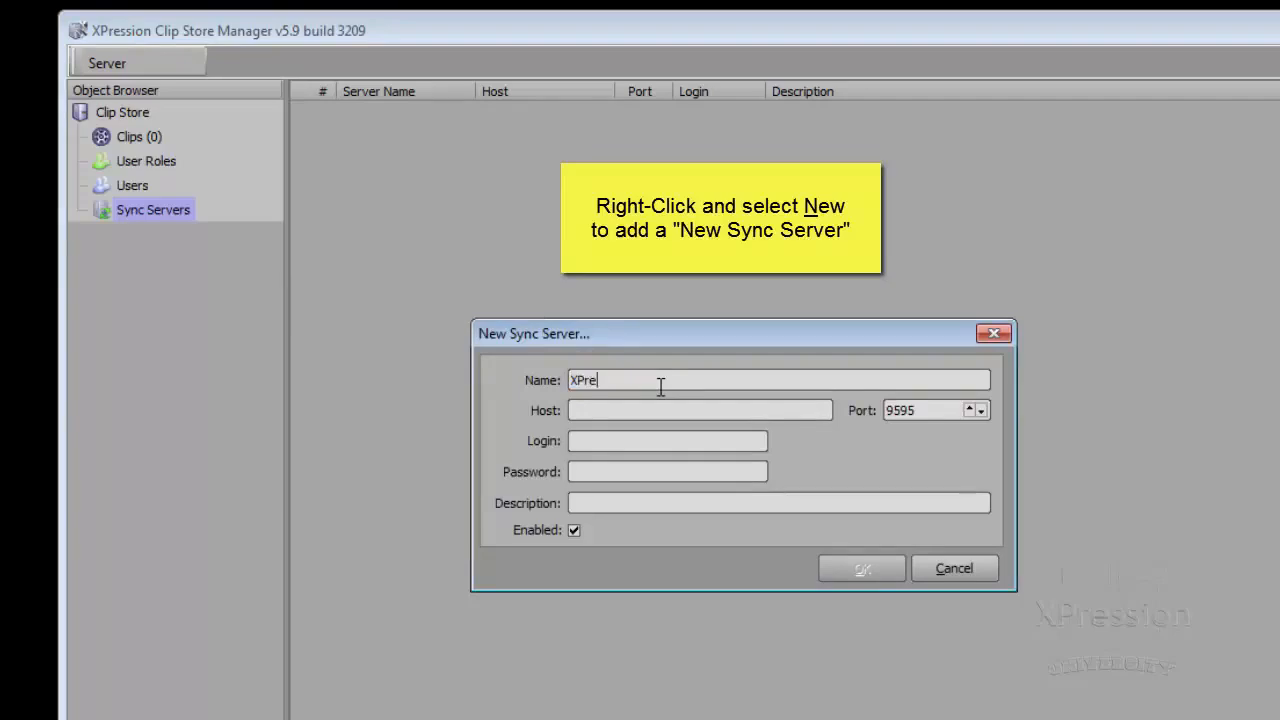
pyautogui.write('ssion CLips 2')
pyautogui.click(657, 410)
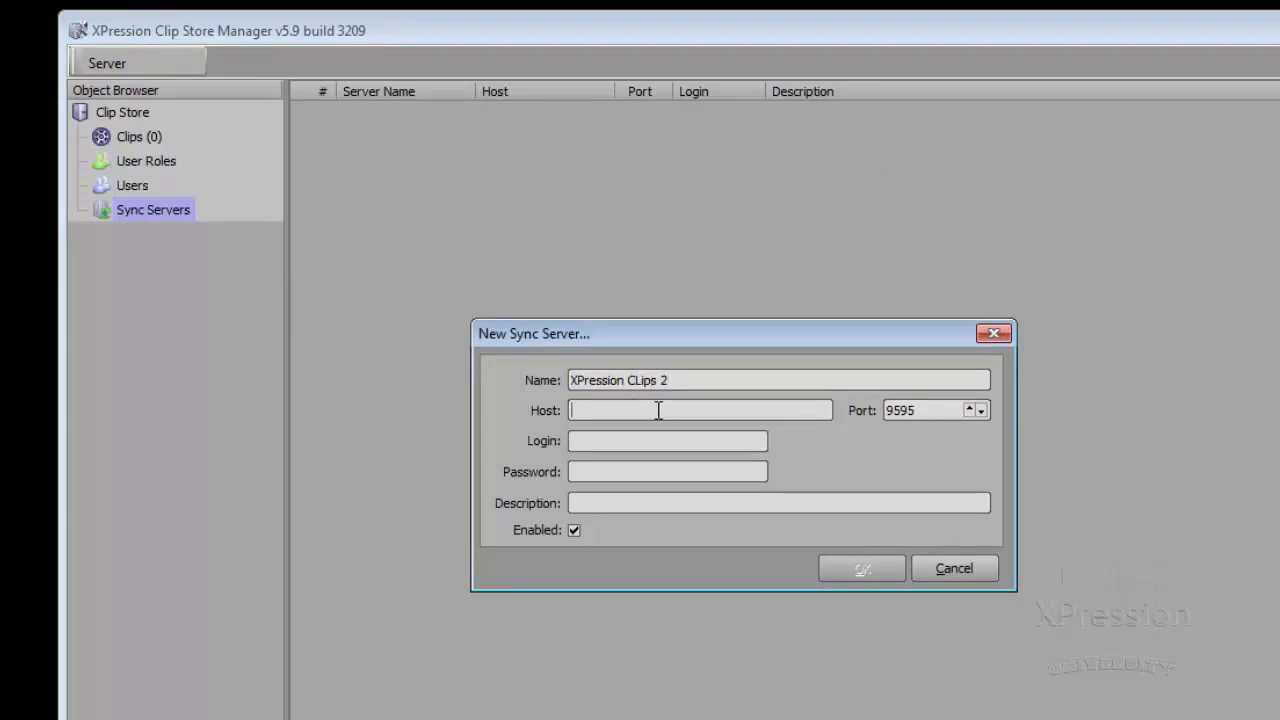
pyautogui.write('192.1')
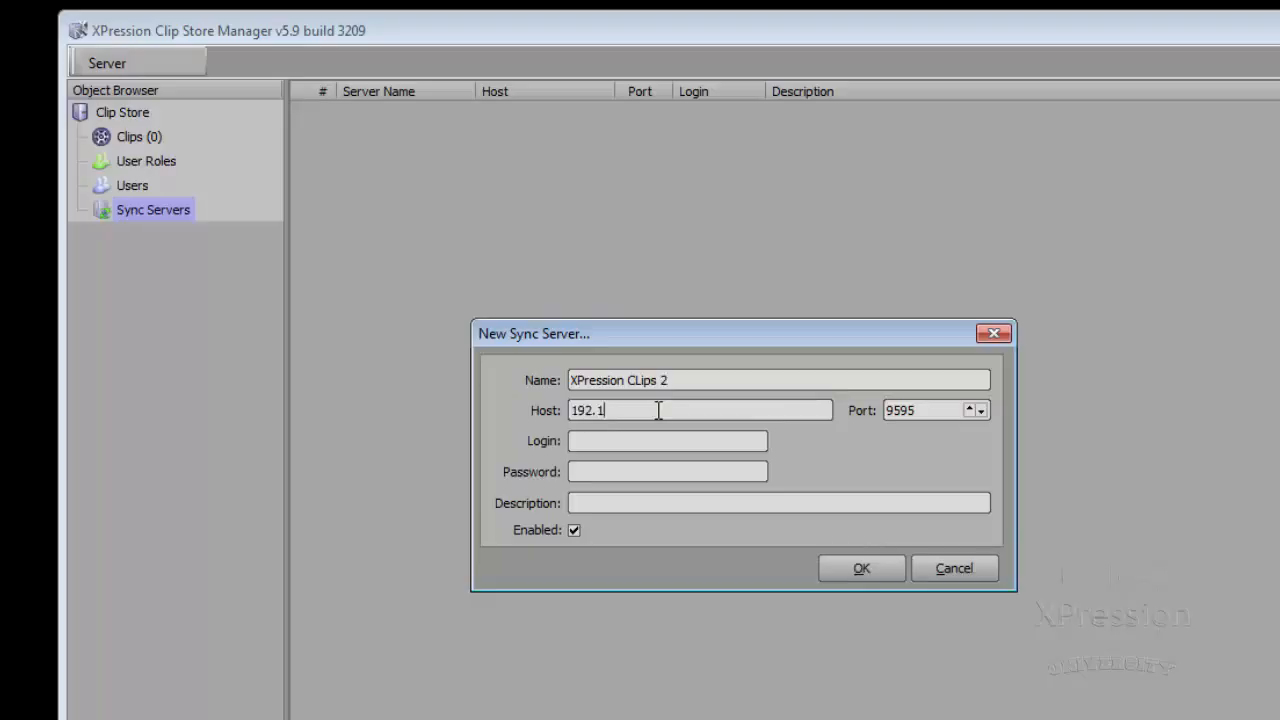
pyautogui.write('68.1.219')
# Step: Enter the server's login, password and description 'Studio 2 clips server', then save it
pyautogui.click(641, 440)
pyautogui.write('admin')
pyautogui.press('Tab')
pyautogui.write('admin')
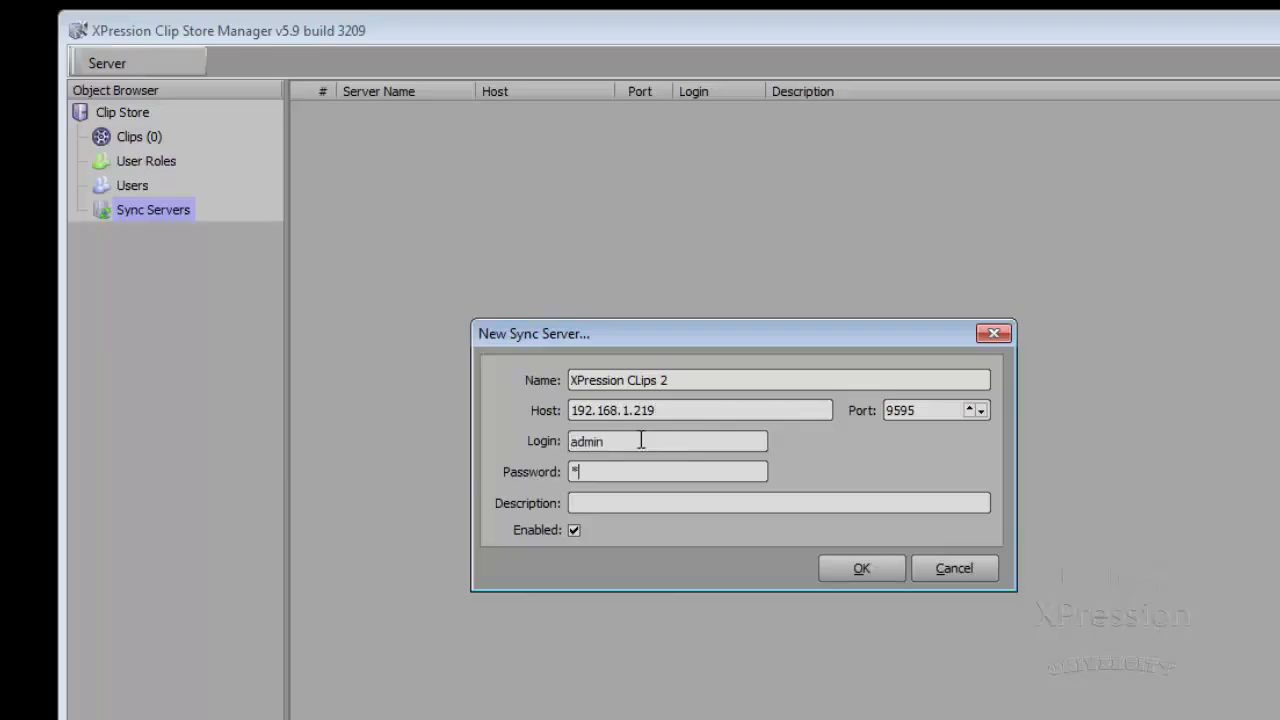
pyautogui.press('Tab')
pyautogui.write('Studio 2 clips server')
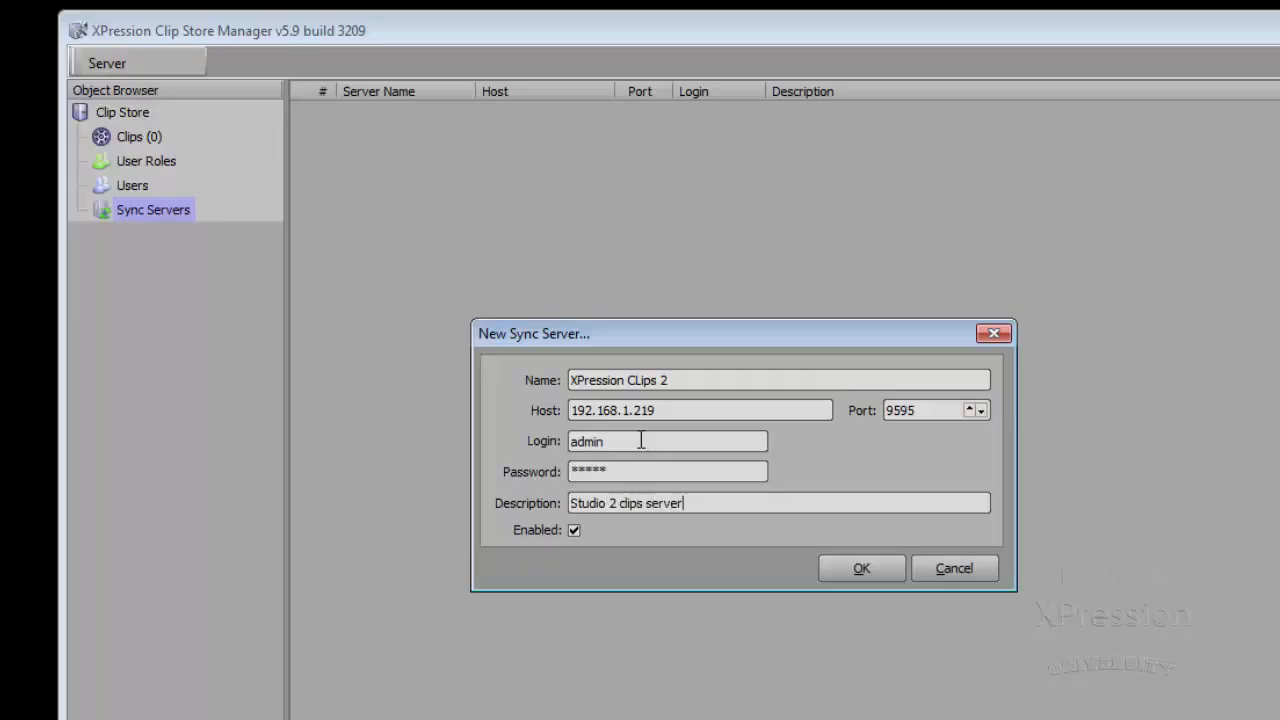
pyautogui.click(866, 571)
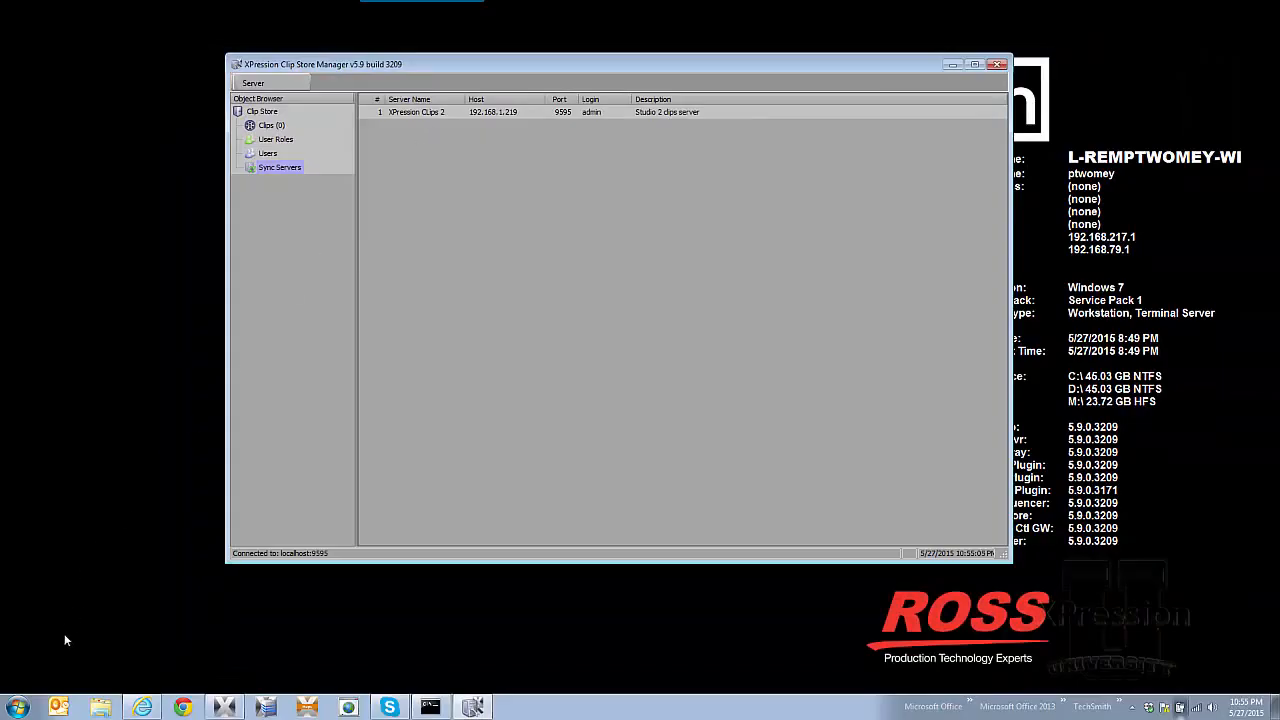
# Step: Run Start Clip Store from the XPression Clip Store program group and dismiss the success message
pyautogui.click(19, 707)
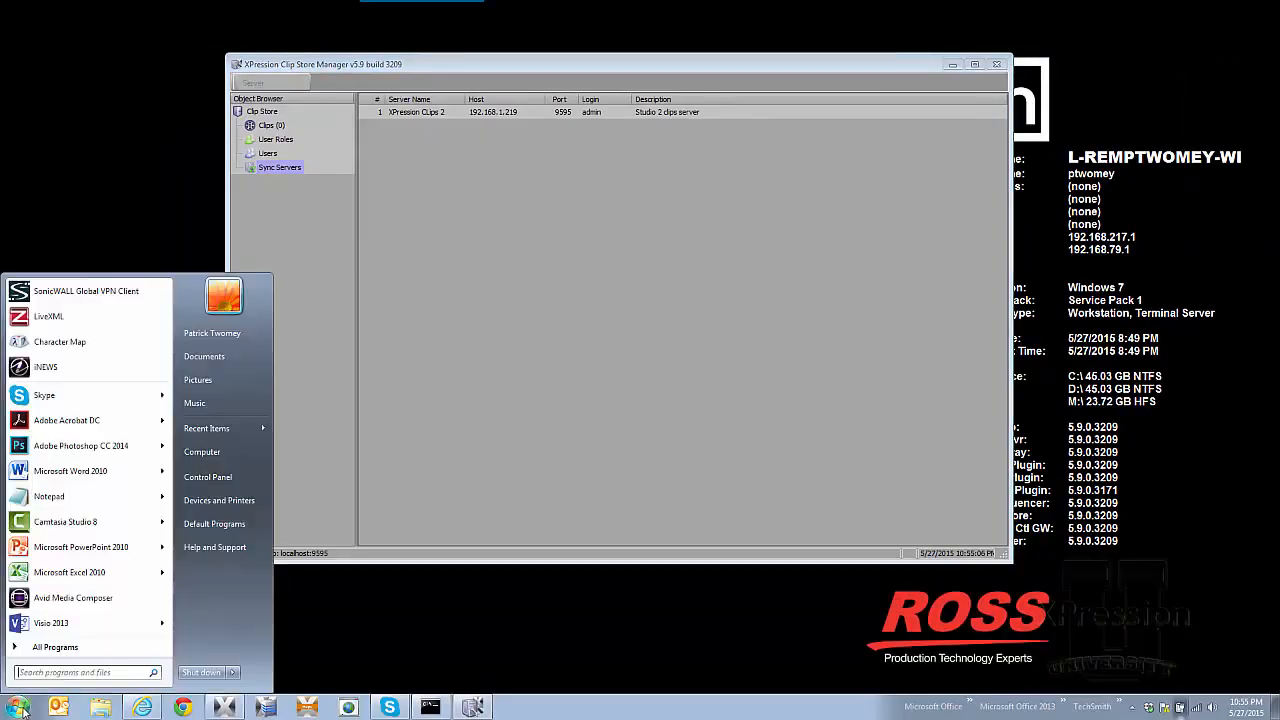
pyautogui.click(57, 649)
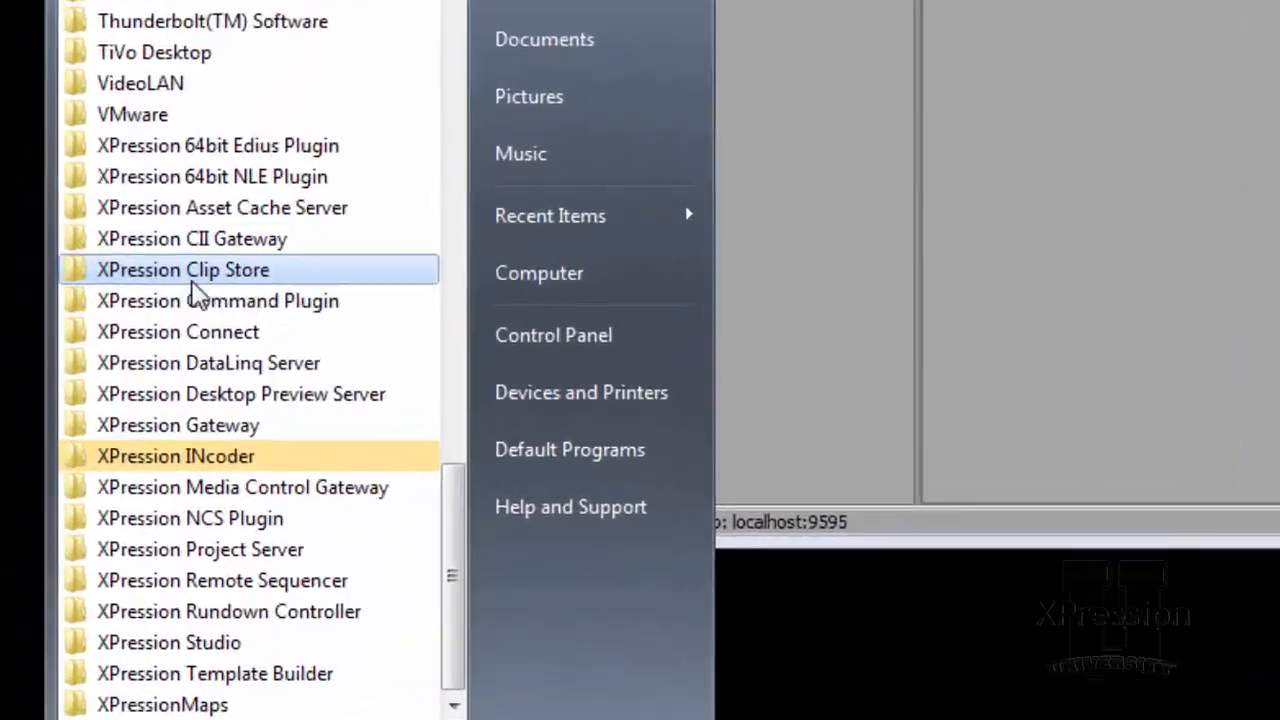
pyautogui.click(63, 451)
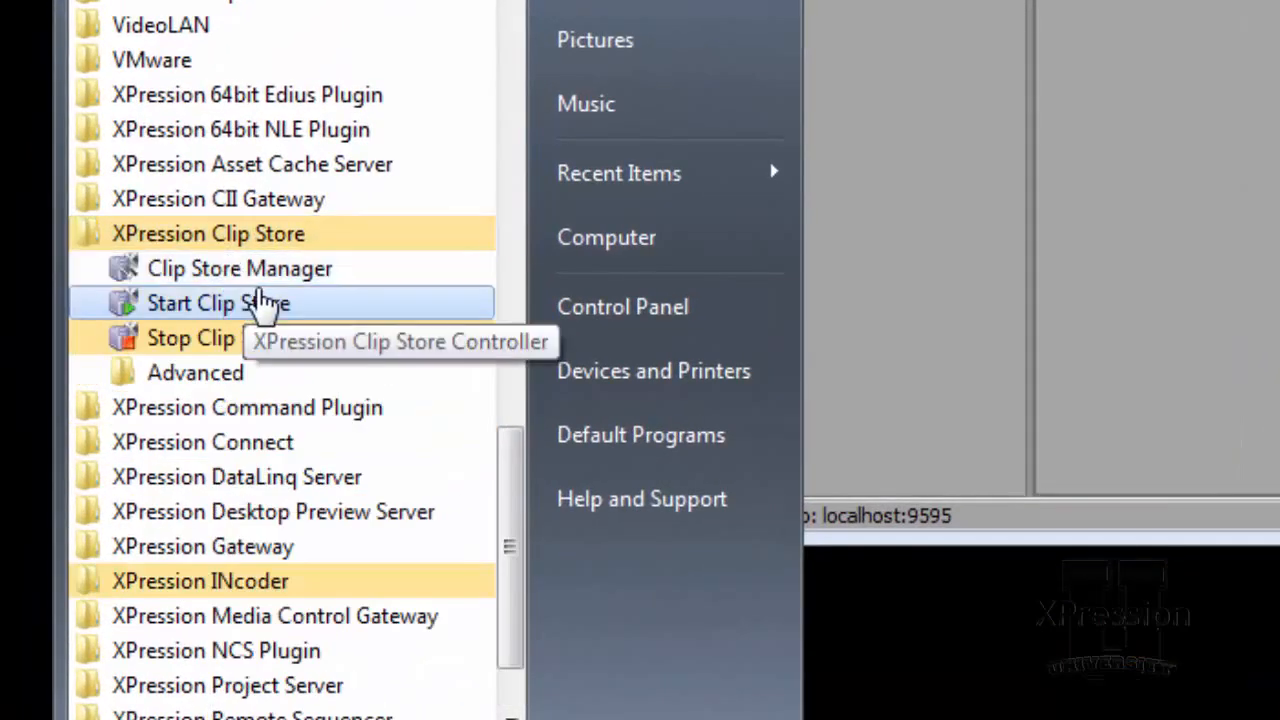
pyautogui.click(265, 305)
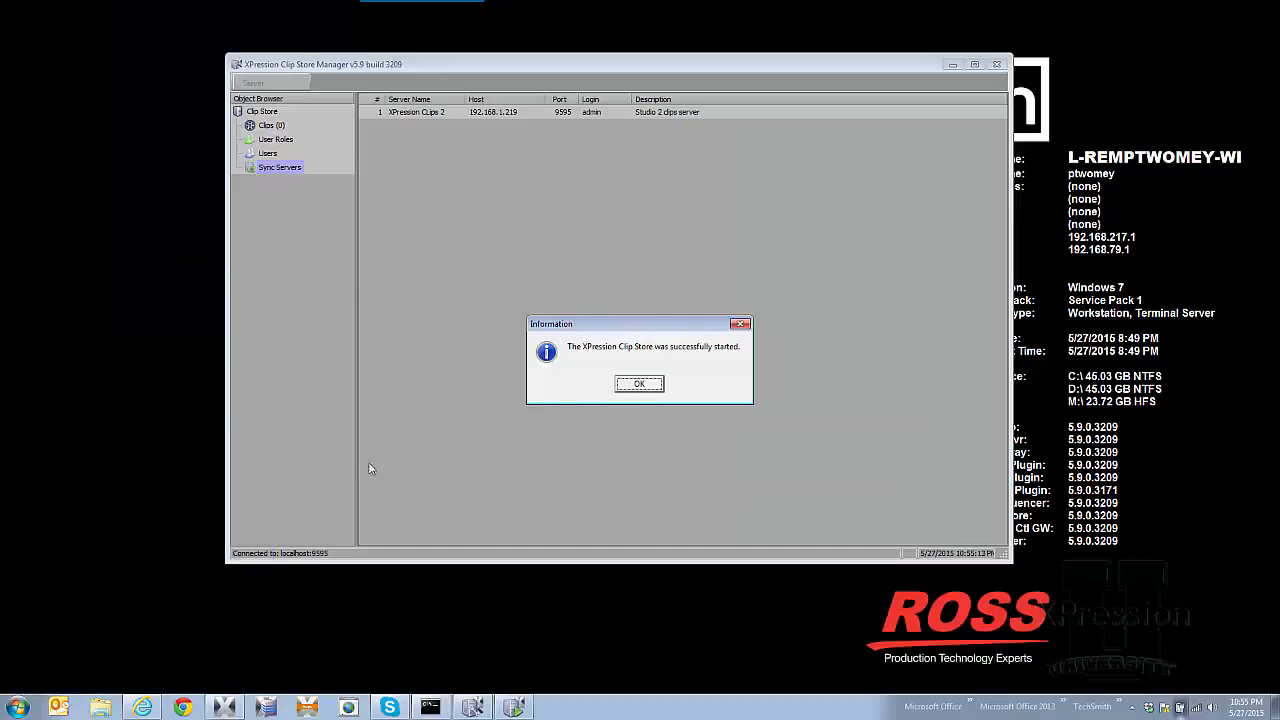
pyautogui.click(633, 388)
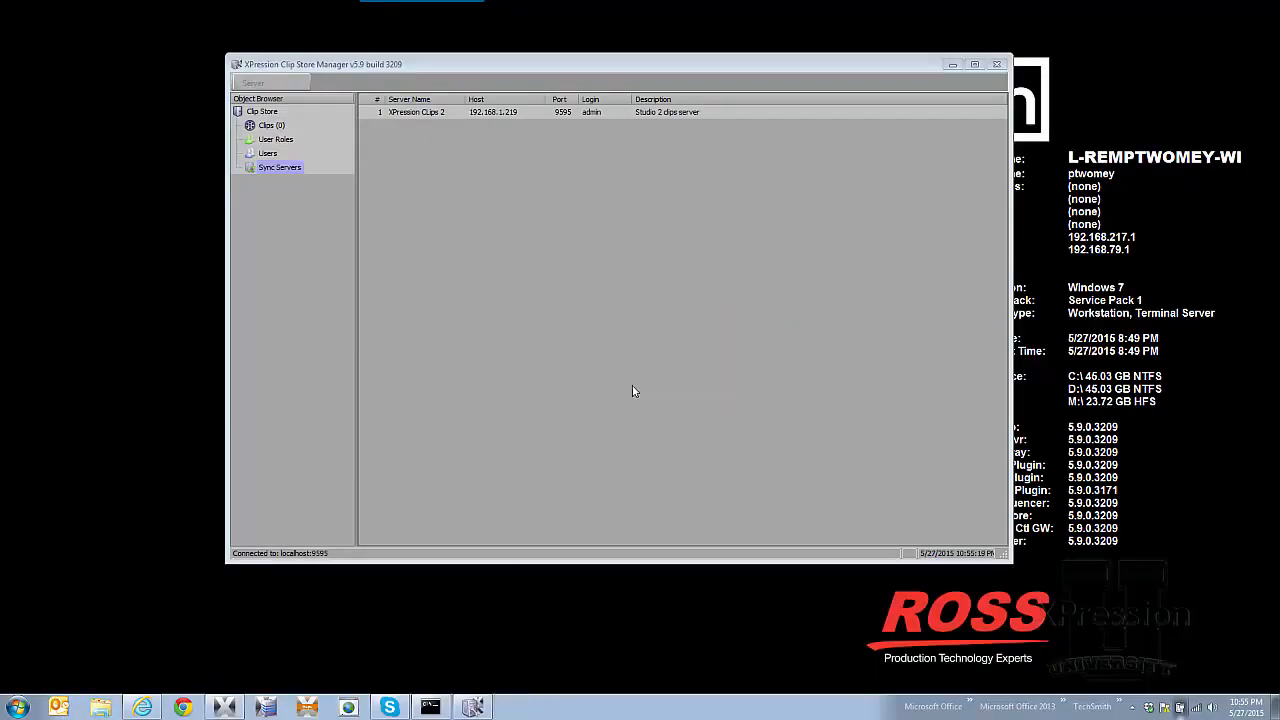